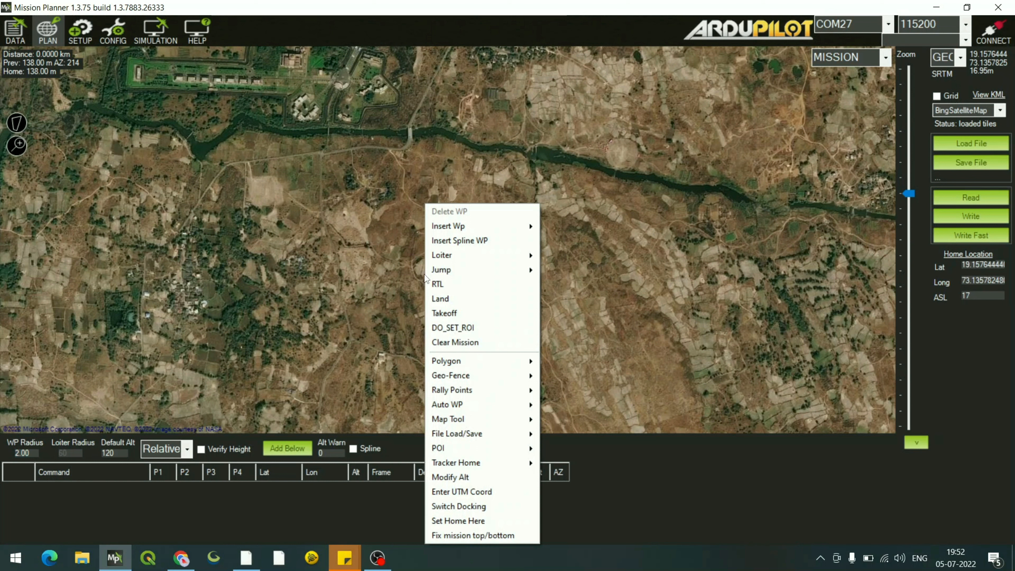
# Step: Load the KML overlay with the survey areas from Downloads onto the map, including the flight data screen
pyautogui.moveTo(478, 407)
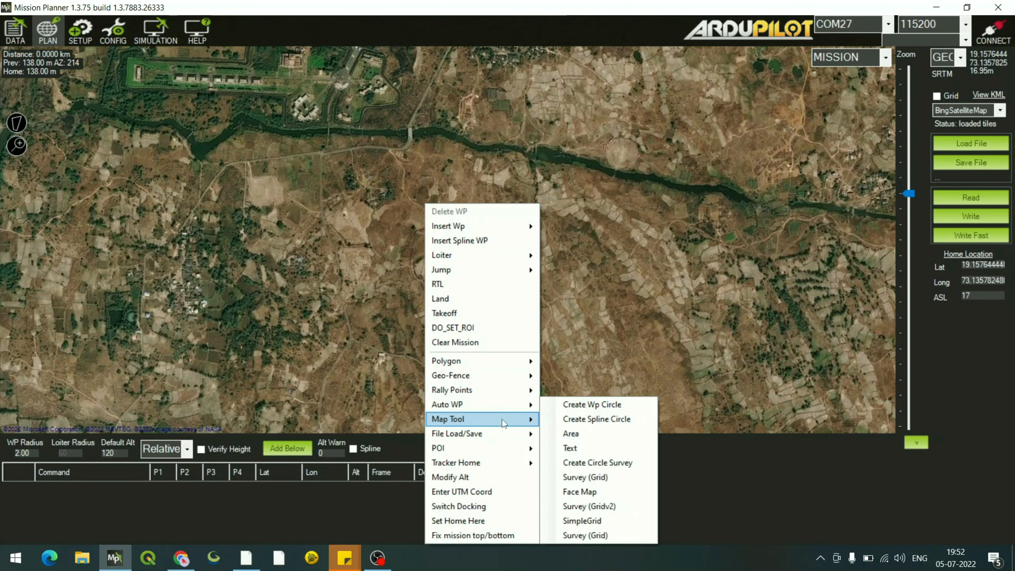
pyautogui.moveTo(502, 419)
pyautogui.click(591, 492)
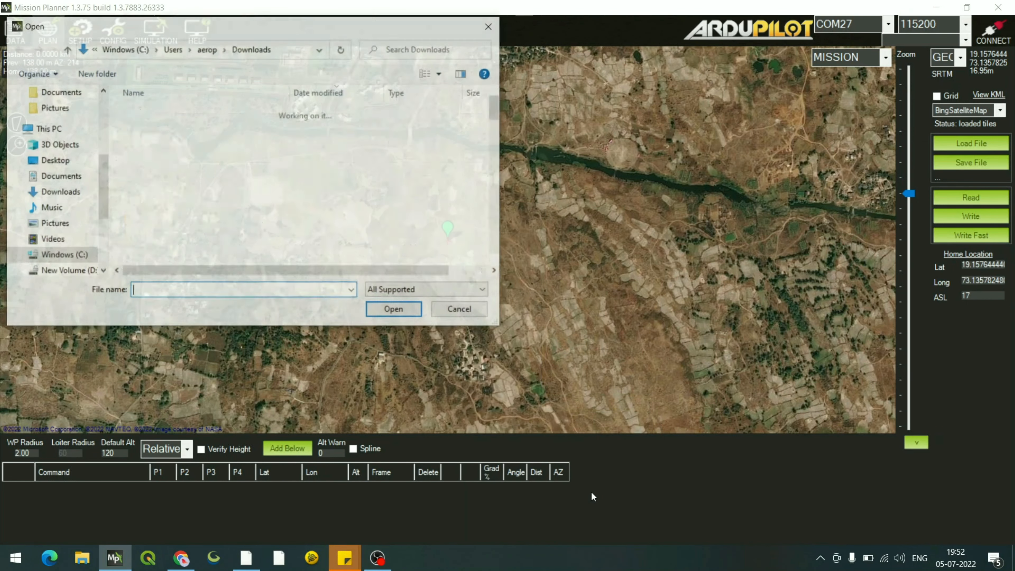
pyautogui.doubleClick(190, 131)
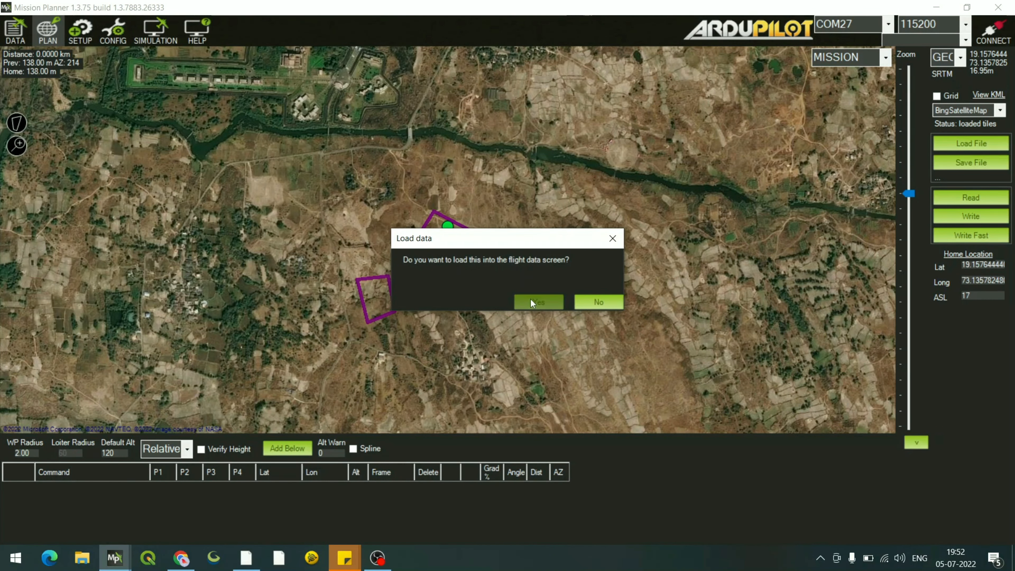
pyautogui.click(530, 301)
pyautogui.click(488, 300)
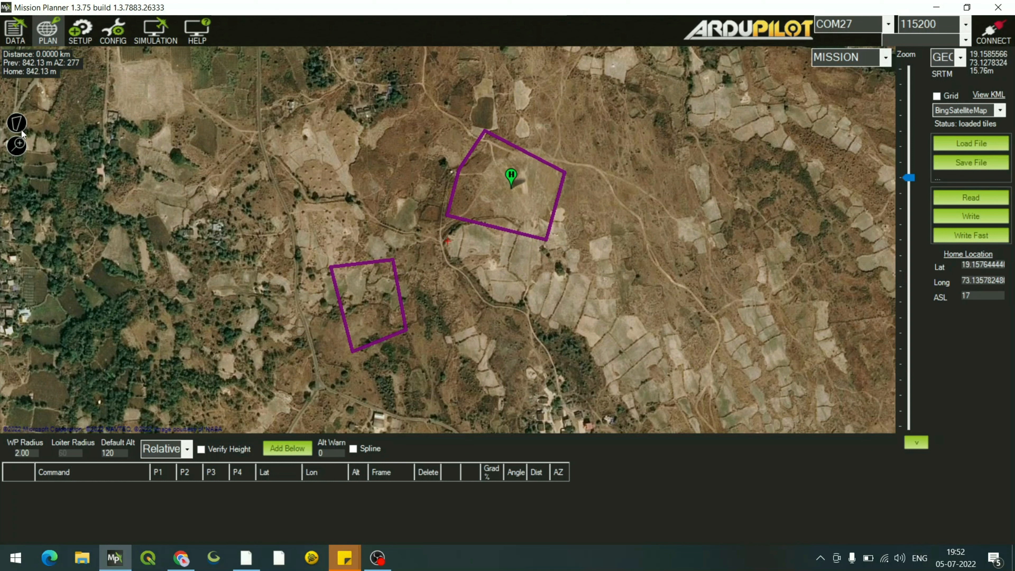
# Step: Draw a five-point polygon tracing the corners of the northeastern purple survey area around the home marker
pyautogui.click(15, 122)
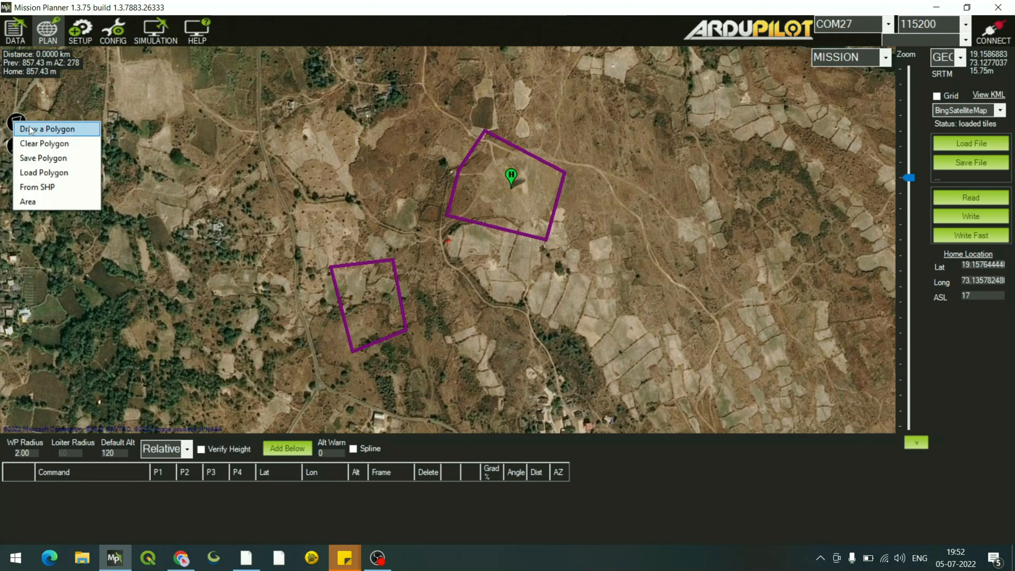
pyautogui.click(38, 128)
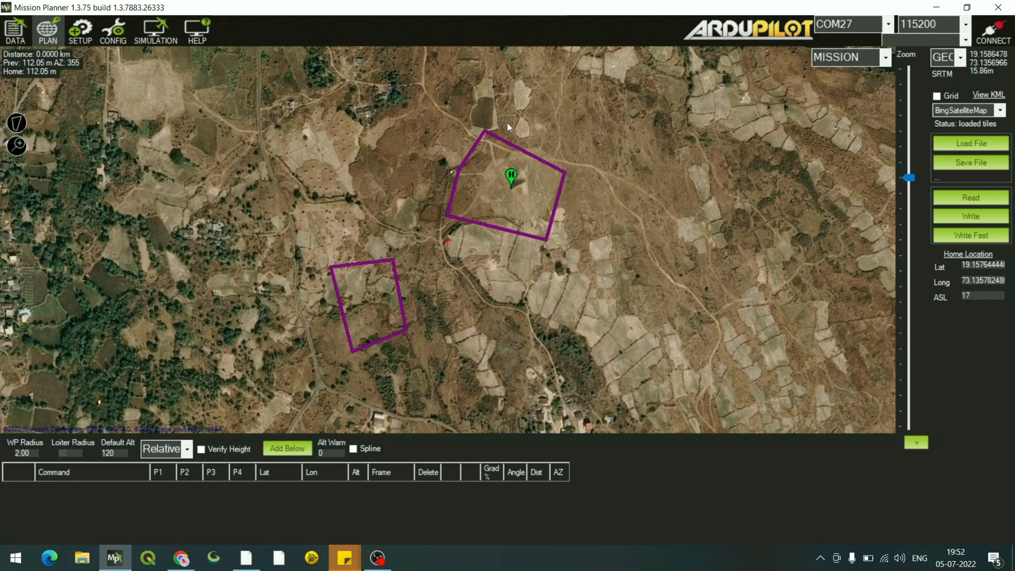
pyautogui.click(484, 127)
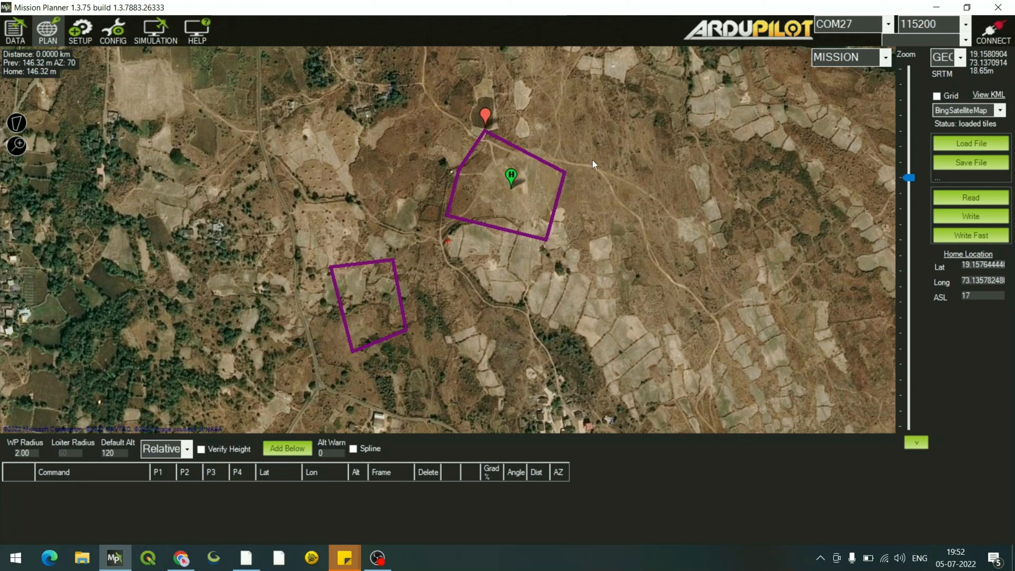
pyautogui.click(566, 170)
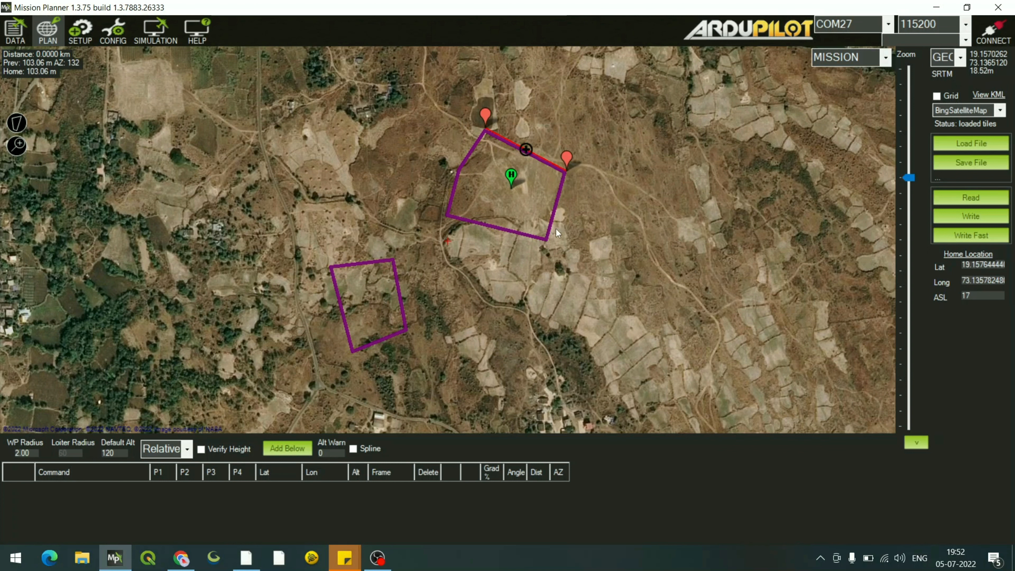
pyautogui.click(547, 242)
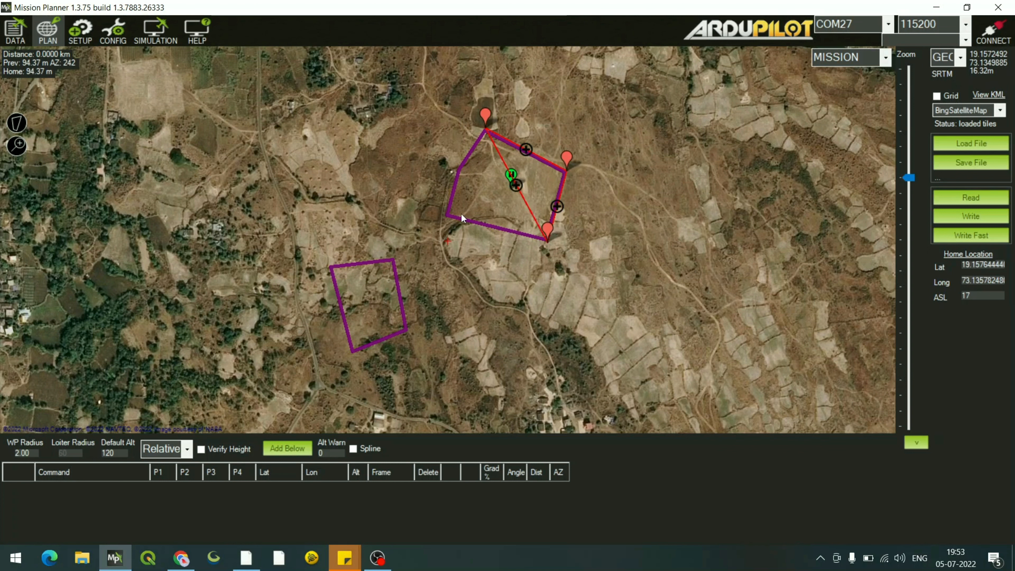
pyautogui.click(445, 217)
pyautogui.click(455, 166)
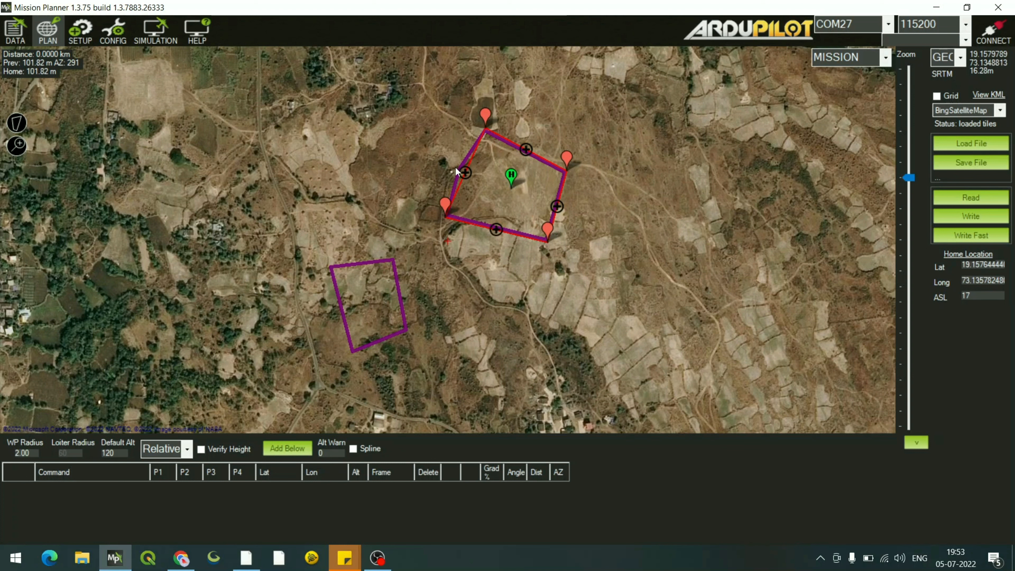
# Step: Start a Survey (Grid) mission for the five-point polygon and set its flying speed to 8 m/s
pyautogui.rightClick(496, 273)
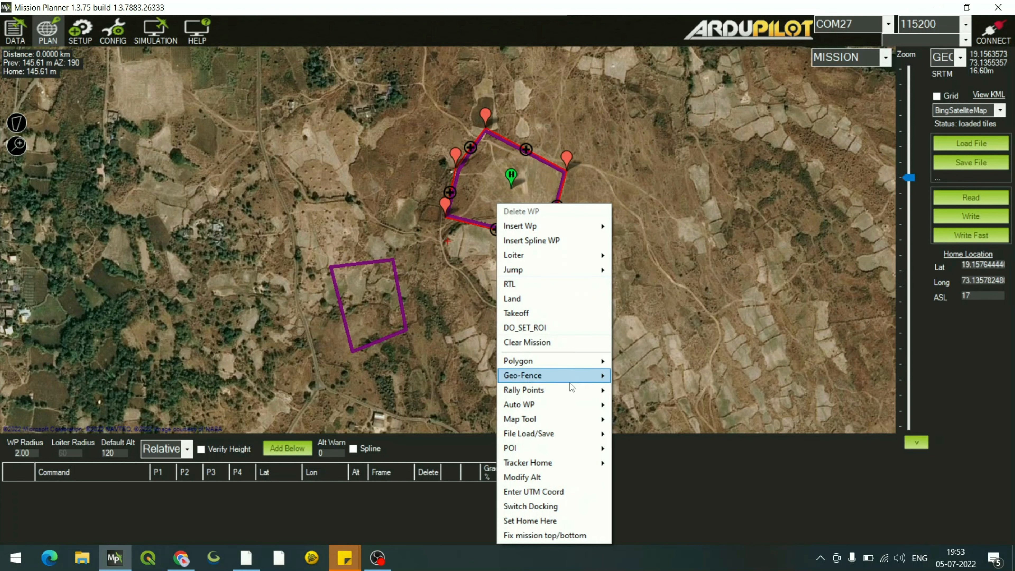
pyautogui.moveTo(573, 406)
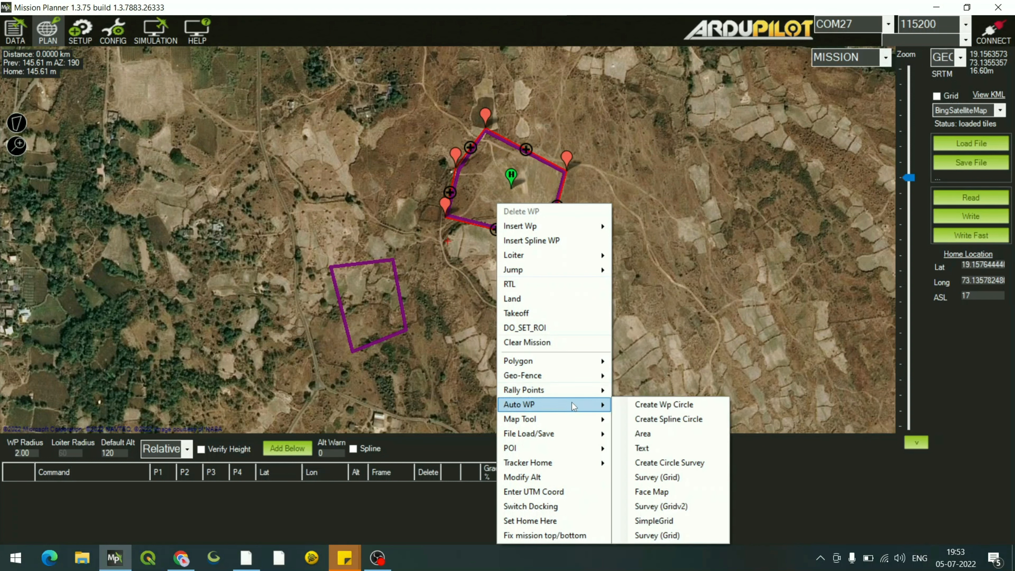
pyautogui.click(660, 478)
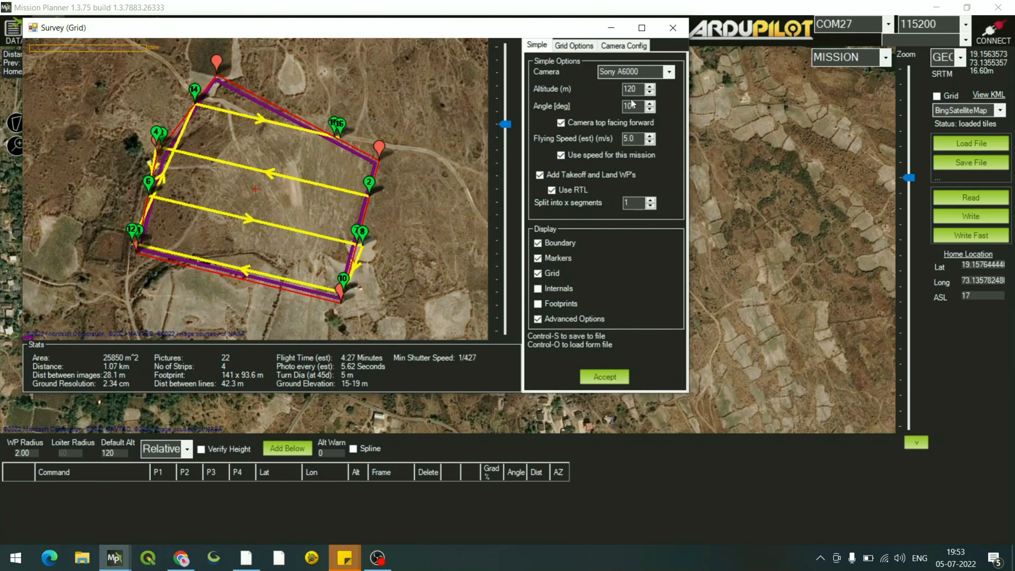
pyautogui.doubleClick(638, 139)
pyautogui.write('8')
# Step: Set the survey camera's focal length to 16 mm and accept the survey grid to generate the mission
pyautogui.click(586, 47)
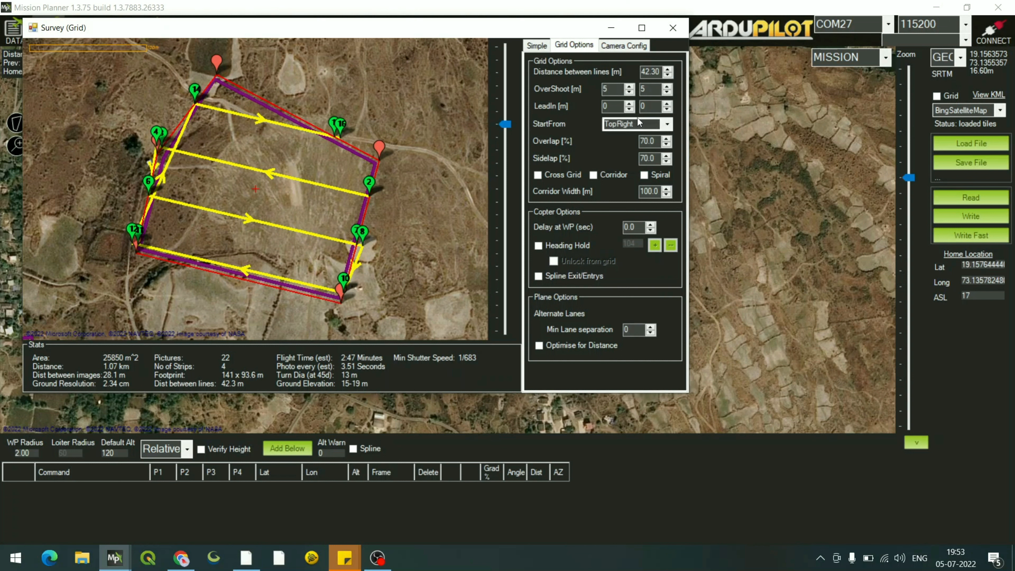
pyautogui.click(625, 47)
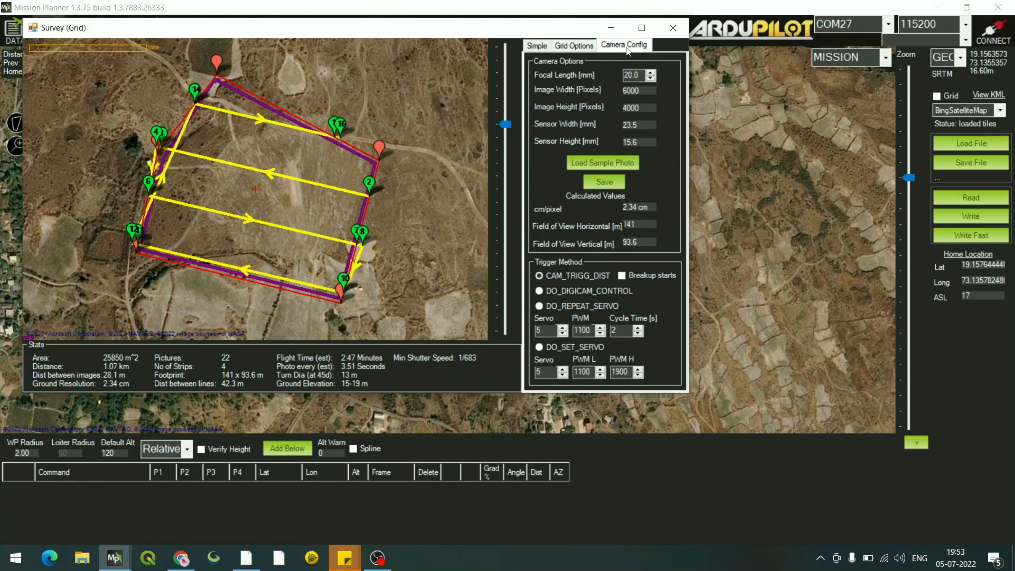
pyautogui.doubleClick(641, 78)
pyautogui.write('16')
pyautogui.press('Return')
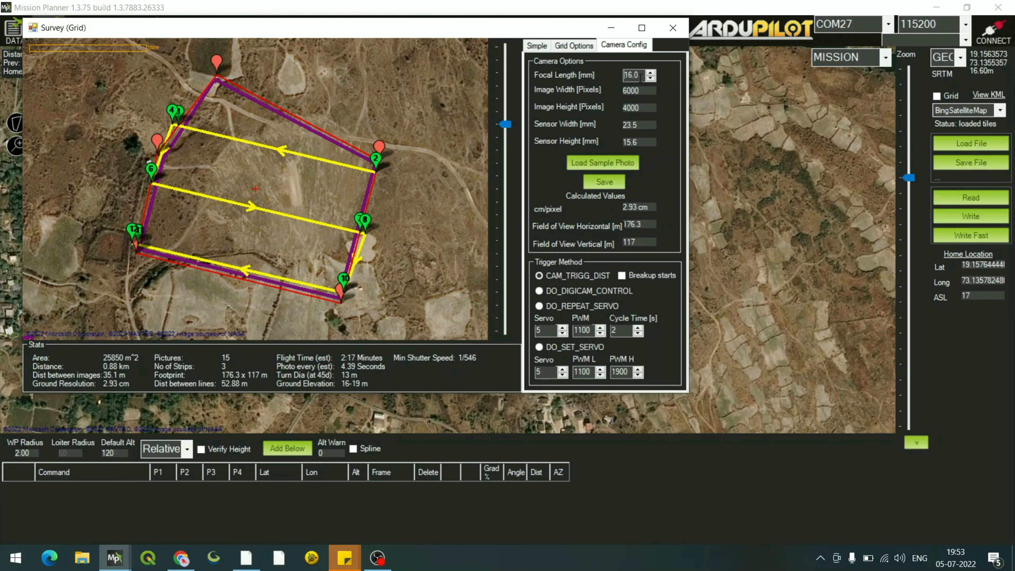
pyautogui.click(540, 46)
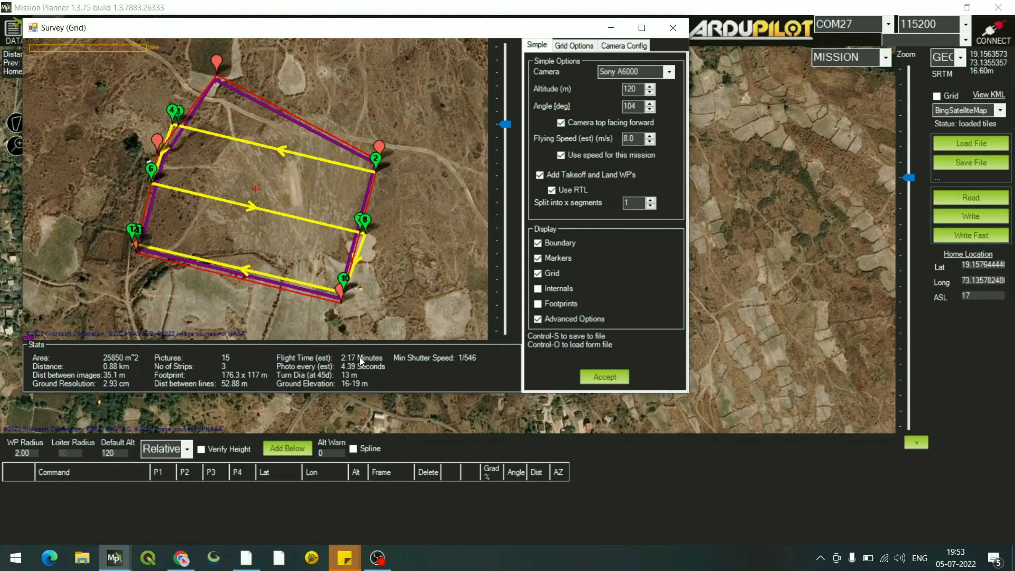
pyautogui.click(603, 377)
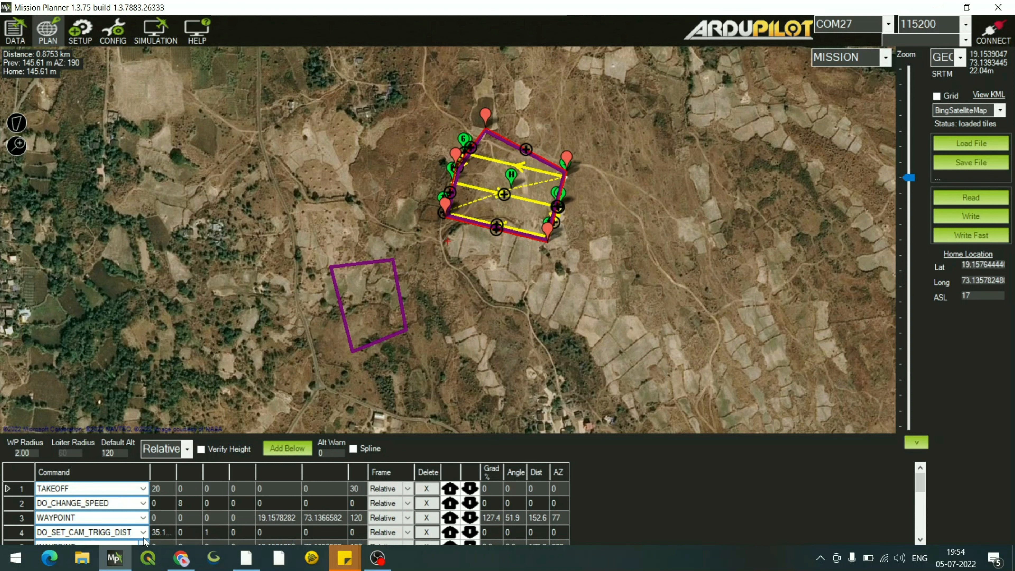
# Step: Review the generated mission's command list from the takeoff down to the return-to-launch command
pyautogui.click(921, 539)
pyautogui.click(921, 540)
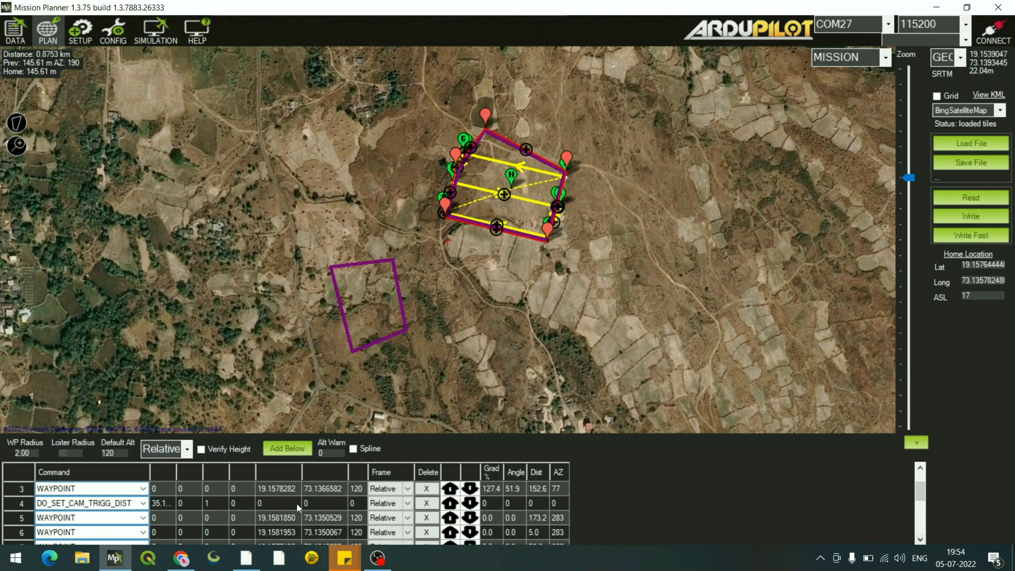
pyautogui.click(921, 539)
pyautogui.click(921, 538)
pyautogui.click(921, 538)
pyautogui.click(920, 539)
pyautogui.click(921, 538)
pyautogui.click(921, 539)
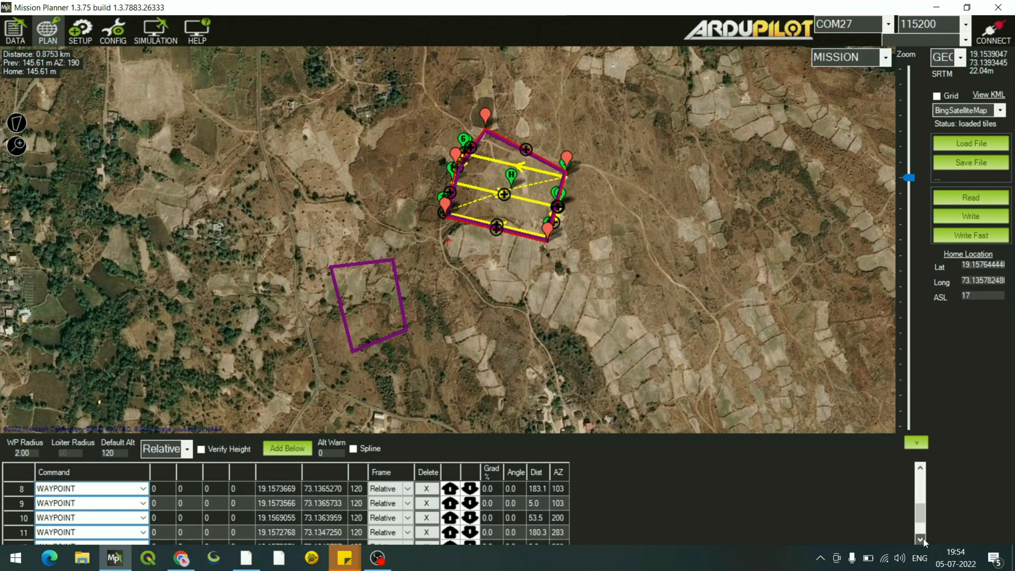
pyautogui.click(921, 538)
pyautogui.click(921, 538)
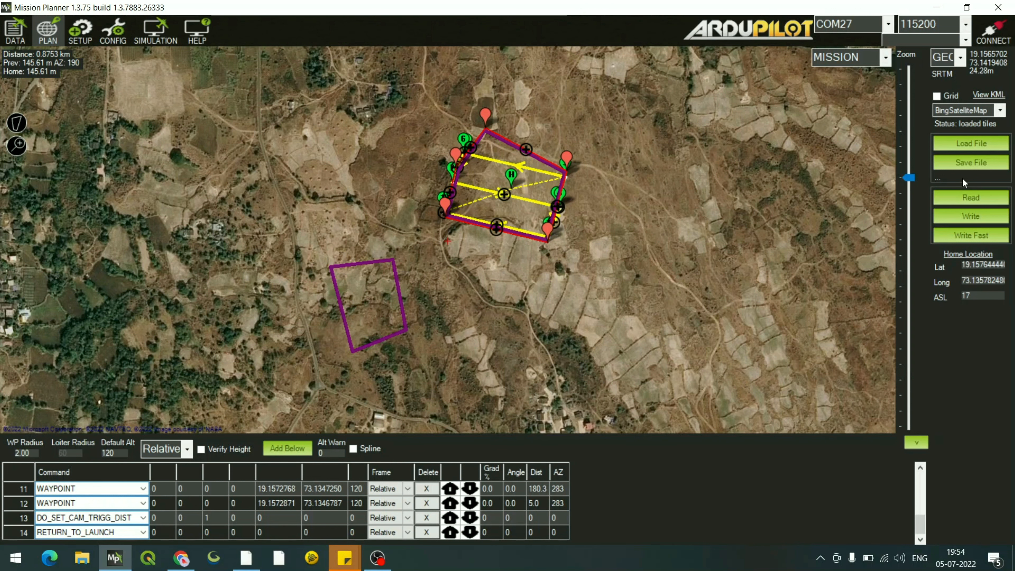
# Step: Save the mission as 1.waypoints in Downloads, replacing the existing file
pyautogui.click(976, 164)
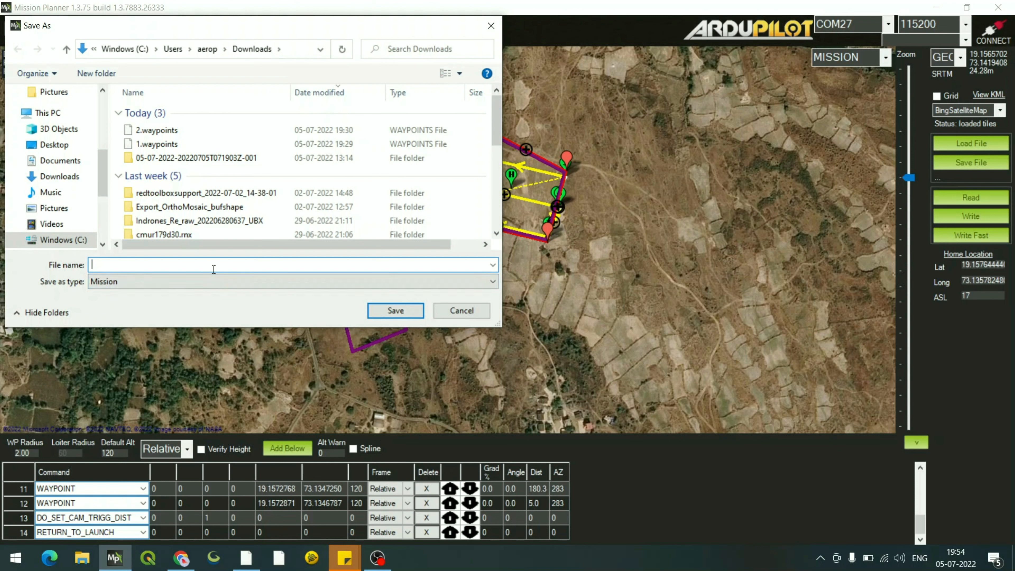
pyautogui.click(186, 145)
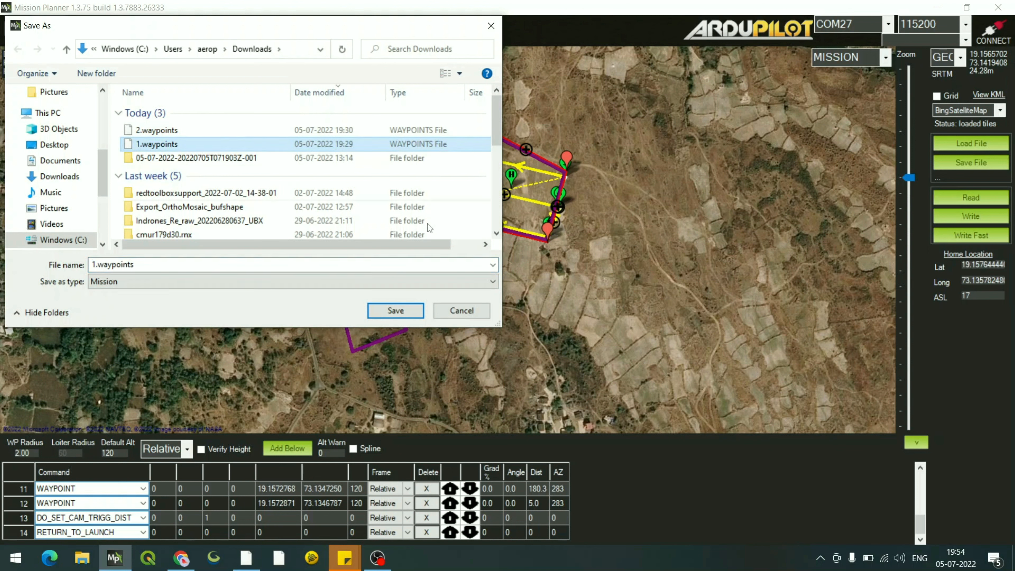
pyautogui.click(411, 313)
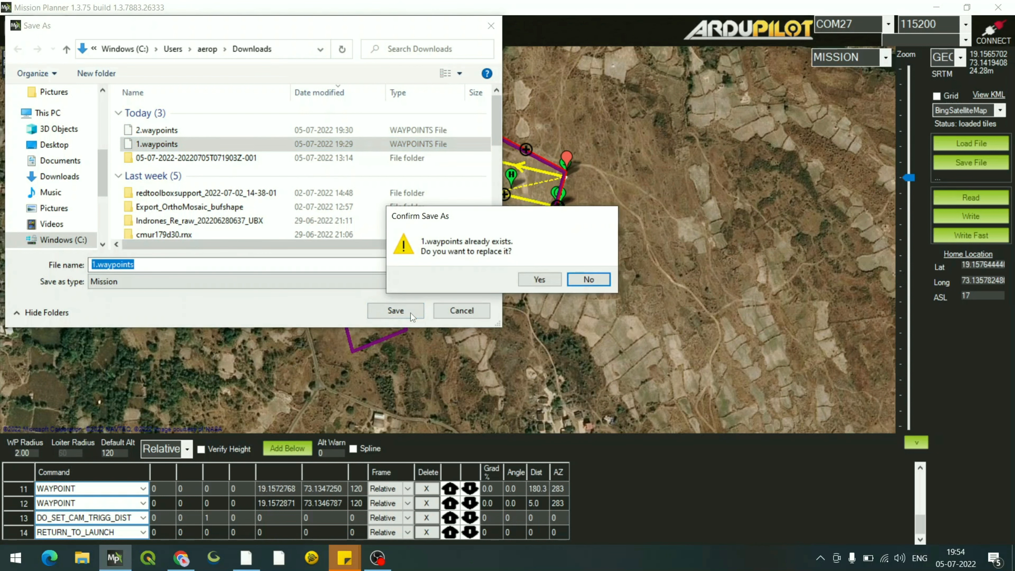
pyautogui.click(539, 279)
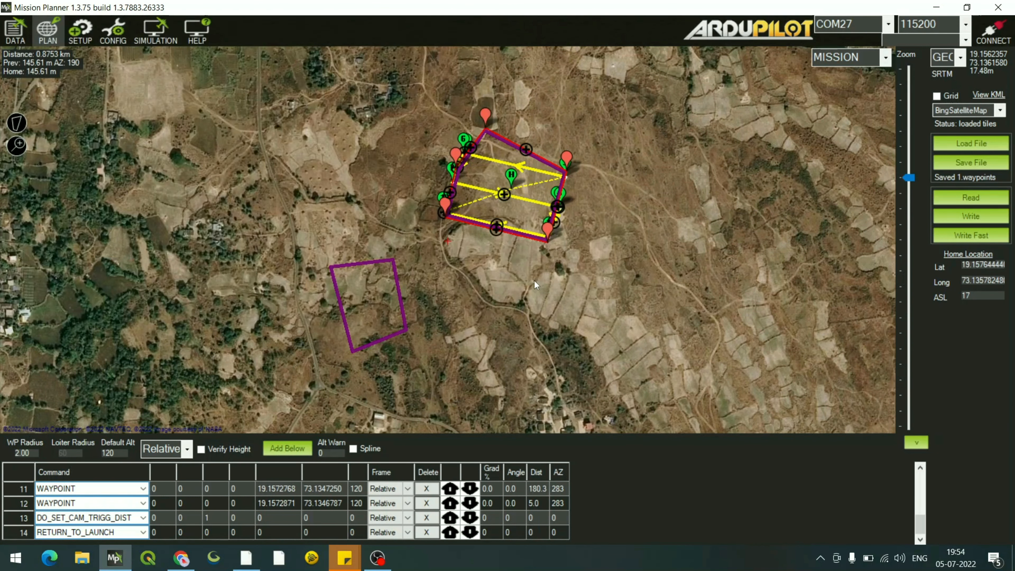
# Step: Clear the current mission and the drawn five-point polygon from the map
pyautogui.rightClick(527, 294)
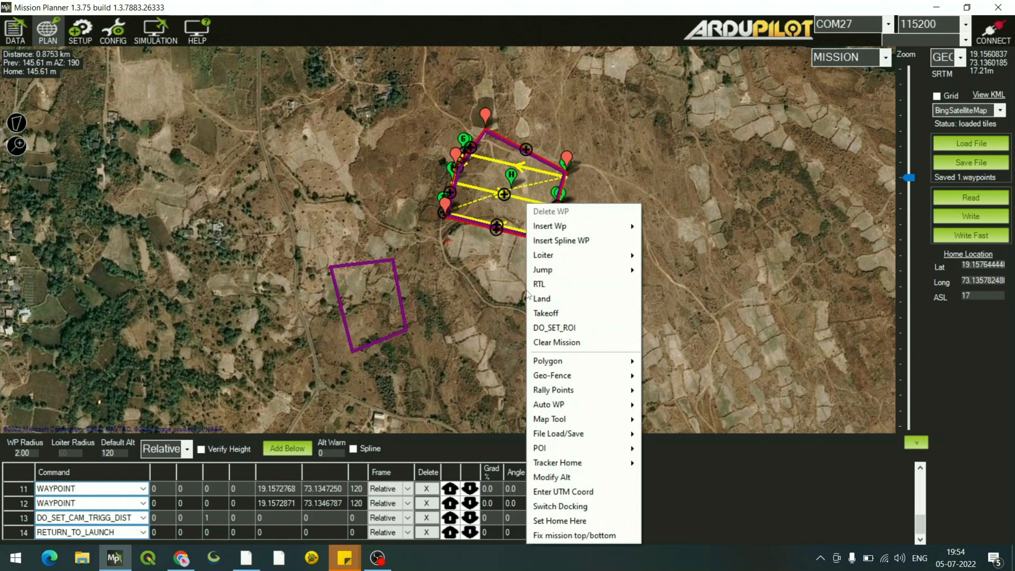
pyautogui.click(567, 340)
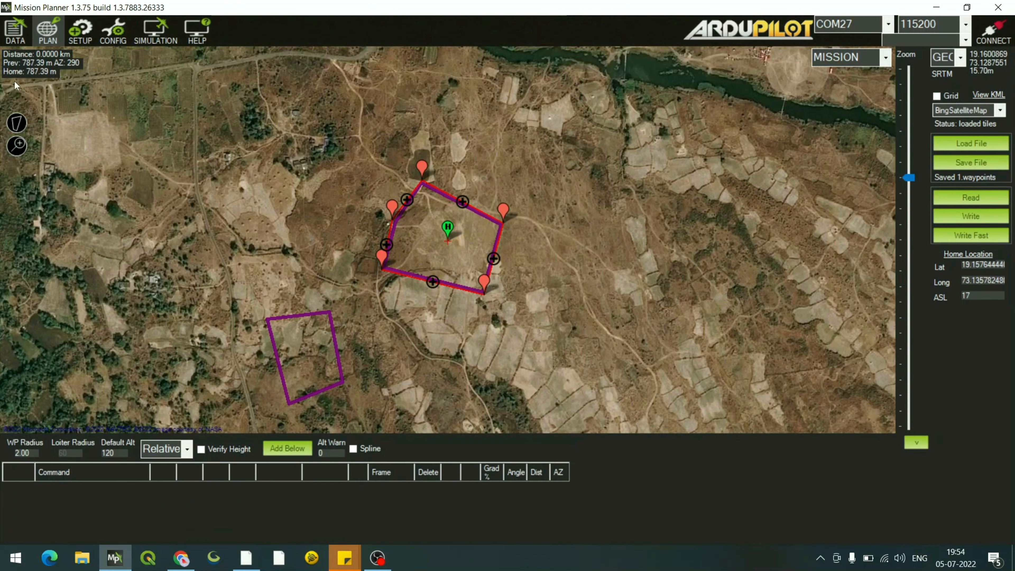
pyautogui.click(16, 123)
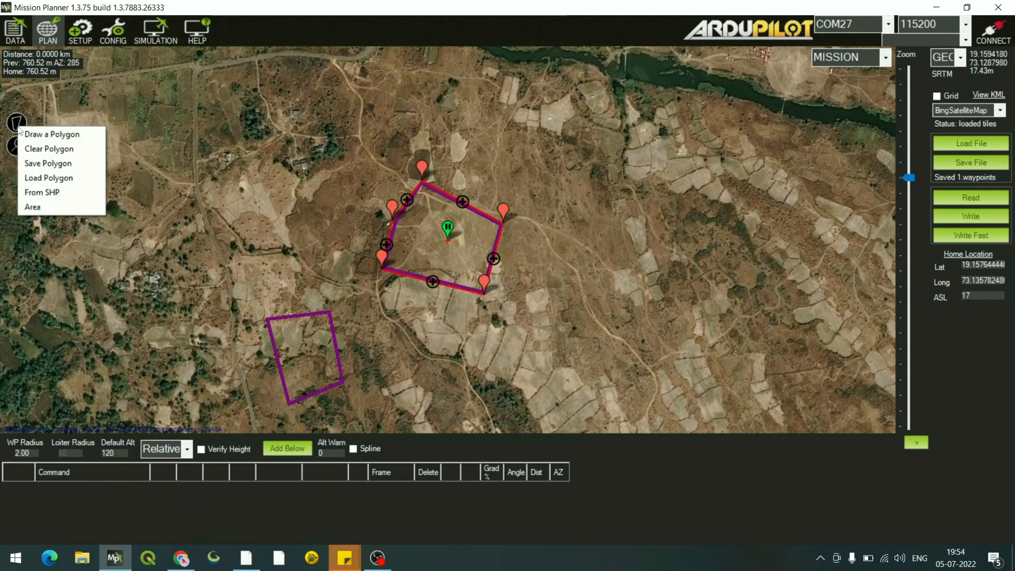
pyautogui.click(48, 149)
# Step: Draw a four-point polygon tracing the corners of the southwestern purple survey area
pyautogui.moveTo(201, 243); pyautogui.dragTo(362, 159)
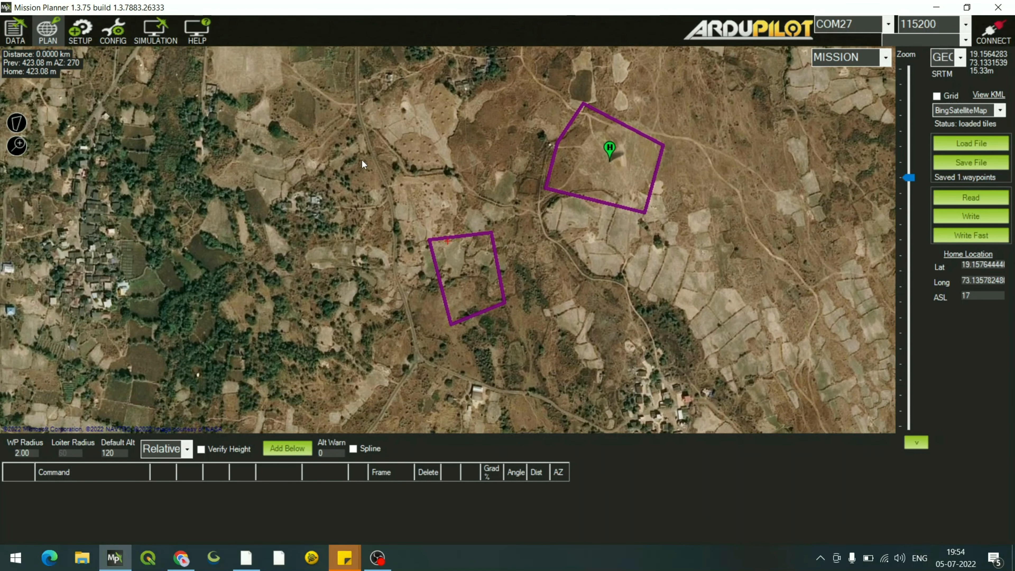
pyautogui.click(18, 121)
pyautogui.click(46, 123)
pyautogui.click(429, 239)
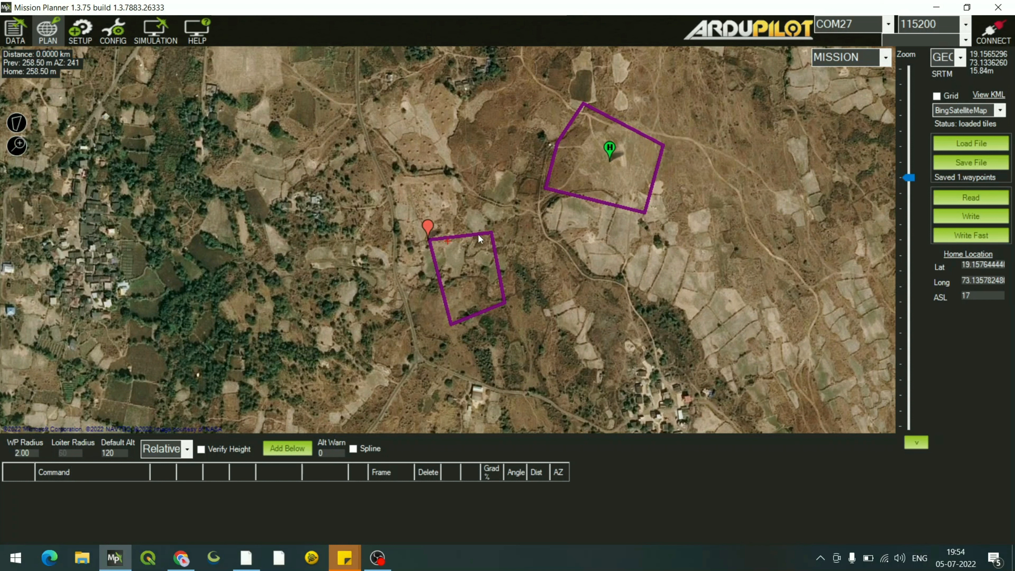
pyautogui.click(492, 233)
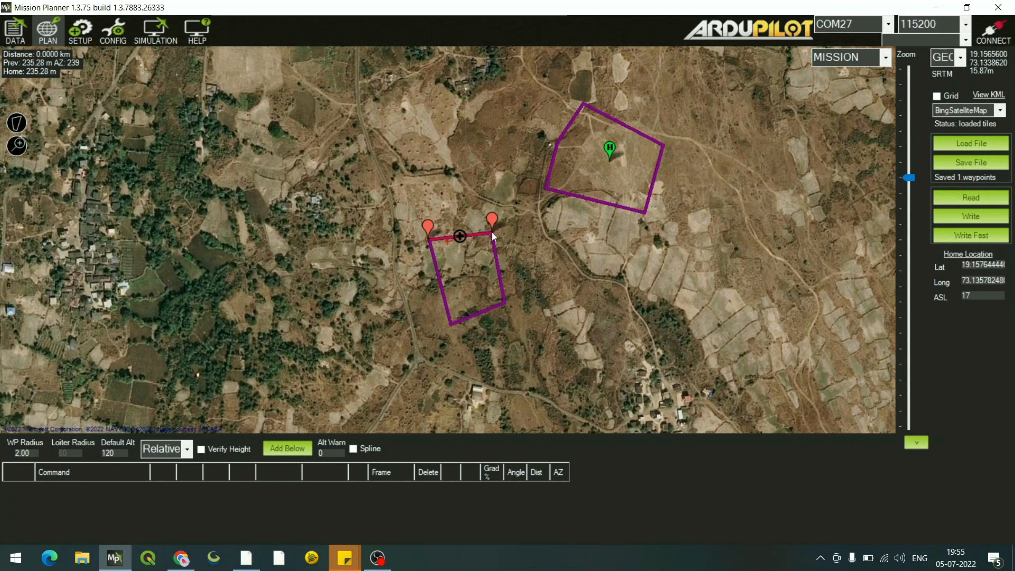
pyautogui.click(505, 303)
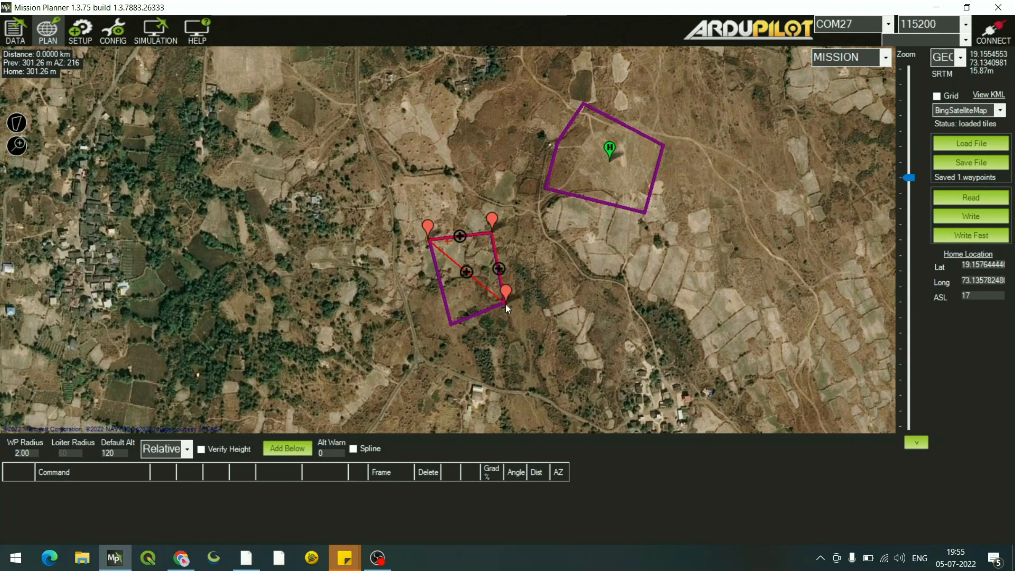
pyautogui.click(452, 326)
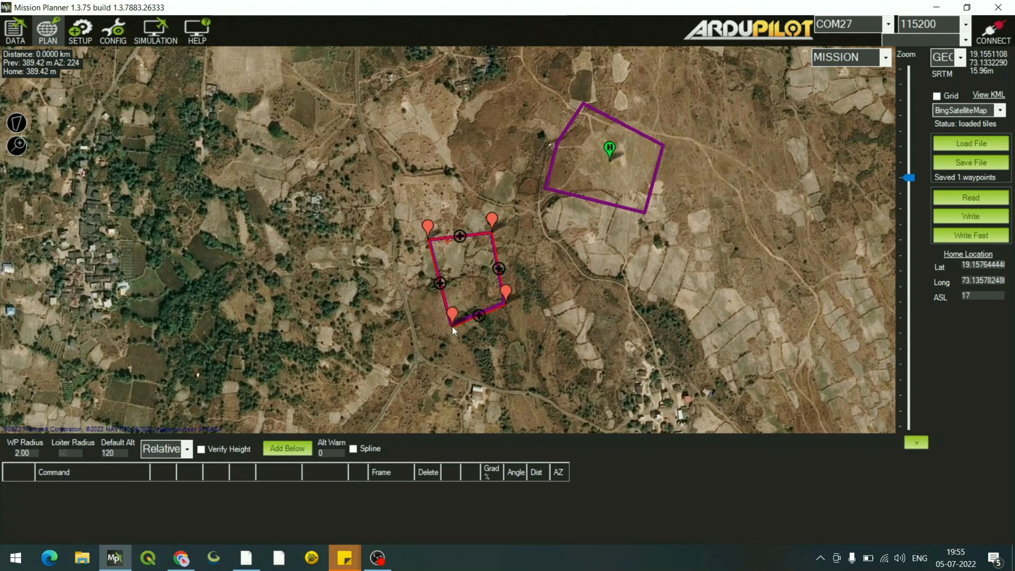
# Step: Start a Survey (Grid) for the southwestern polygon and set the camera's focal length to 16 mm
pyautogui.rightClick(586, 226)
pyautogui.moveTo(652, 403)
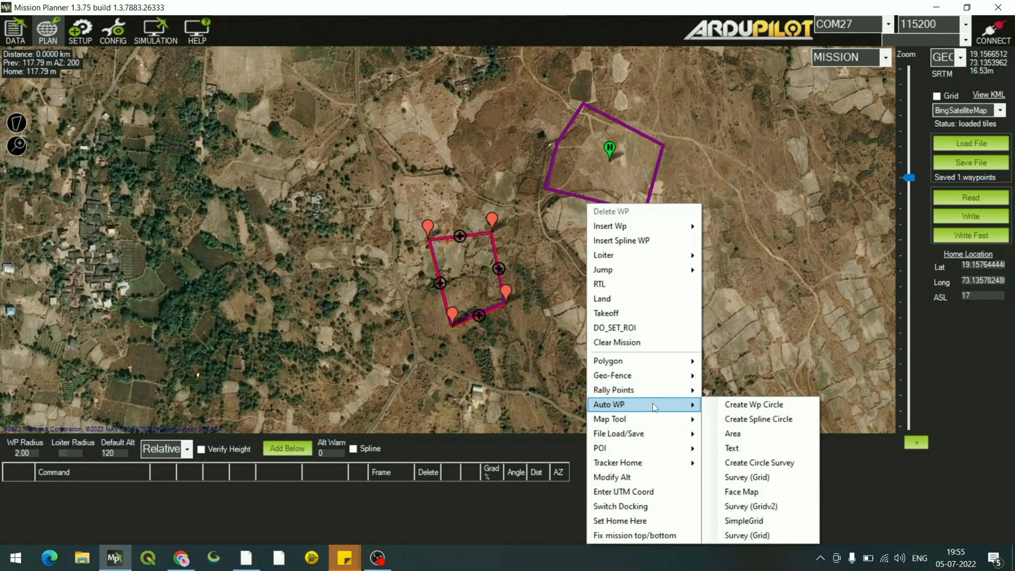
pyautogui.click(744, 479)
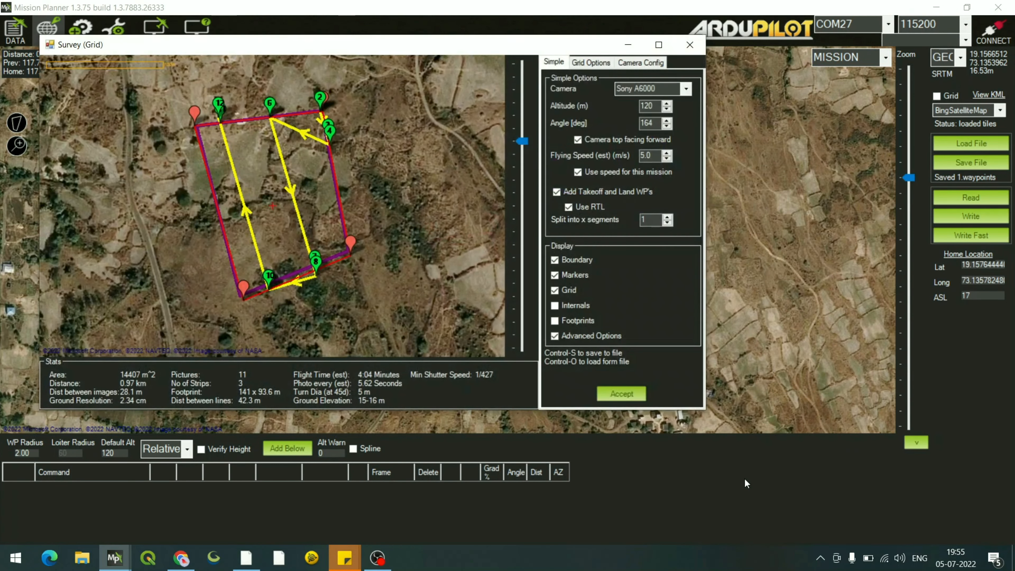
pyautogui.click(637, 64)
pyautogui.doubleClick(658, 96)
pyautogui.write('1')
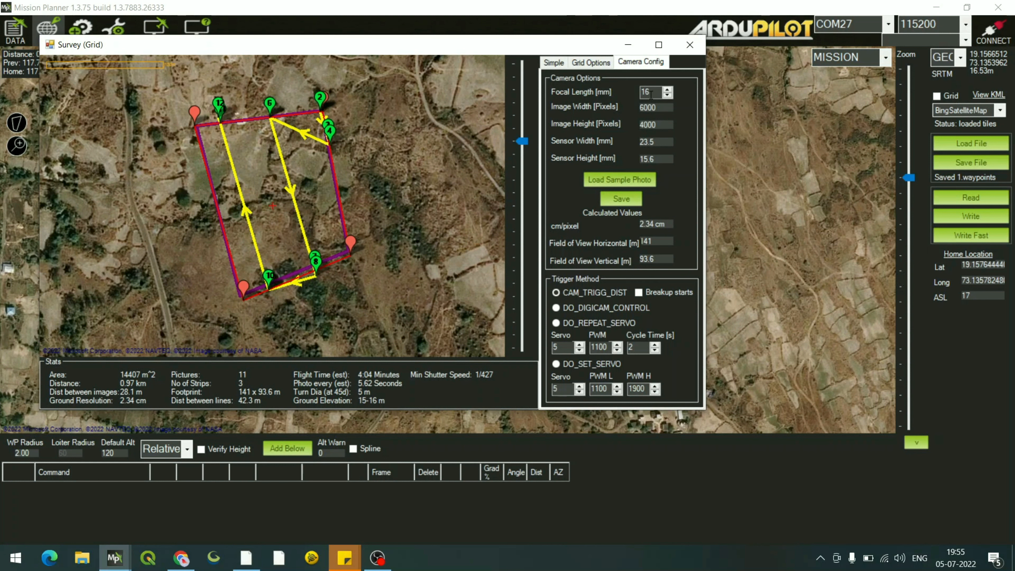
pyautogui.write('6')
pyautogui.press('Return')
# Step: Set the grid survey's estimated flying speed to 8 m/s
pyautogui.click(591, 62)
pyautogui.click(554, 63)
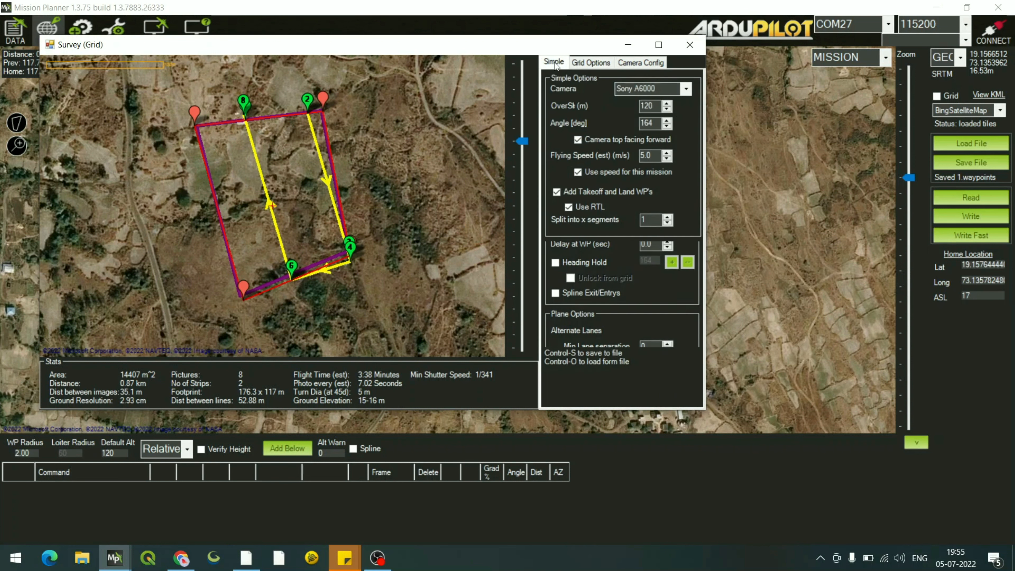
pyautogui.doubleClick(653, 156)
pyautogui.write('8')
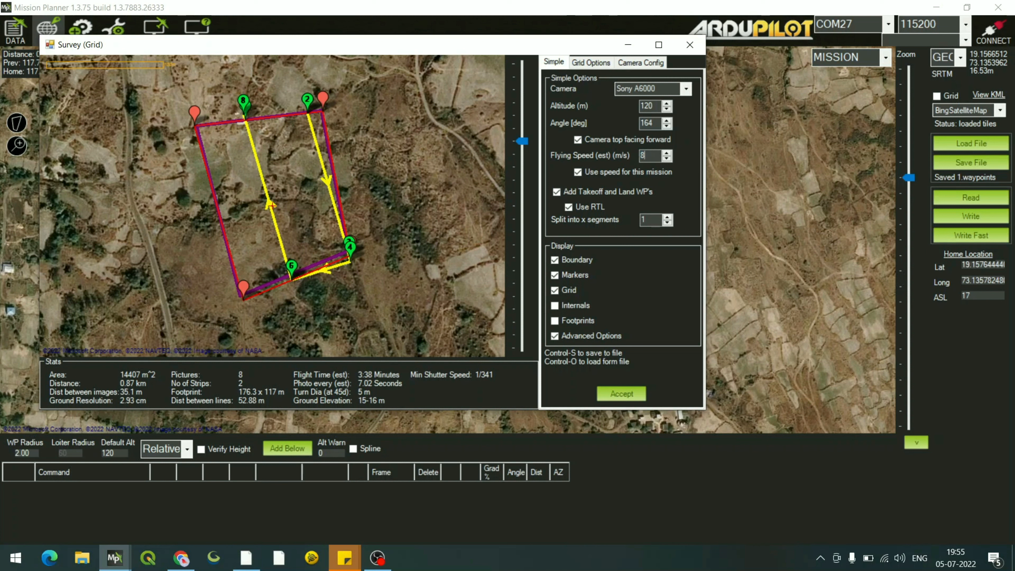
pyautogui.press('Return')
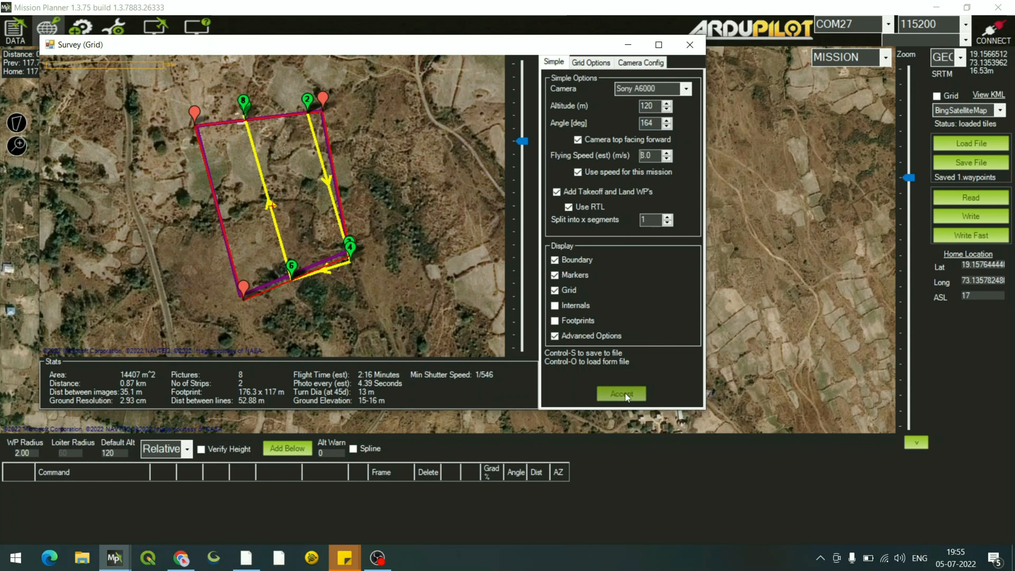
# Step: Extend the survey polygon's two western corners outward, nudge its northeast corner slightly outward, and accept the grid
pyautogui.click(658, 44)
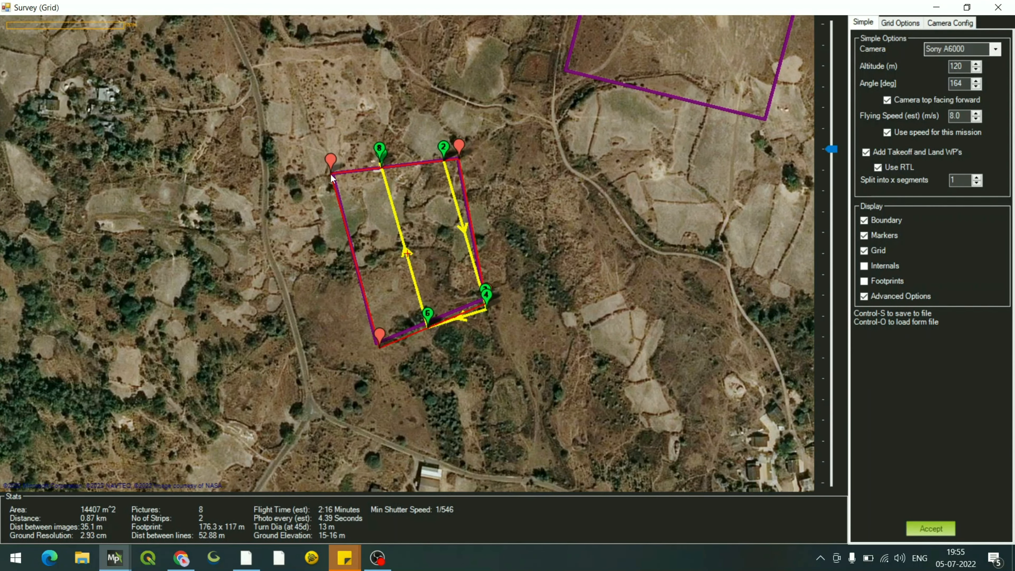
pyautogui.moveTo(332, 171); pyautogui.dragTo(300, 172)
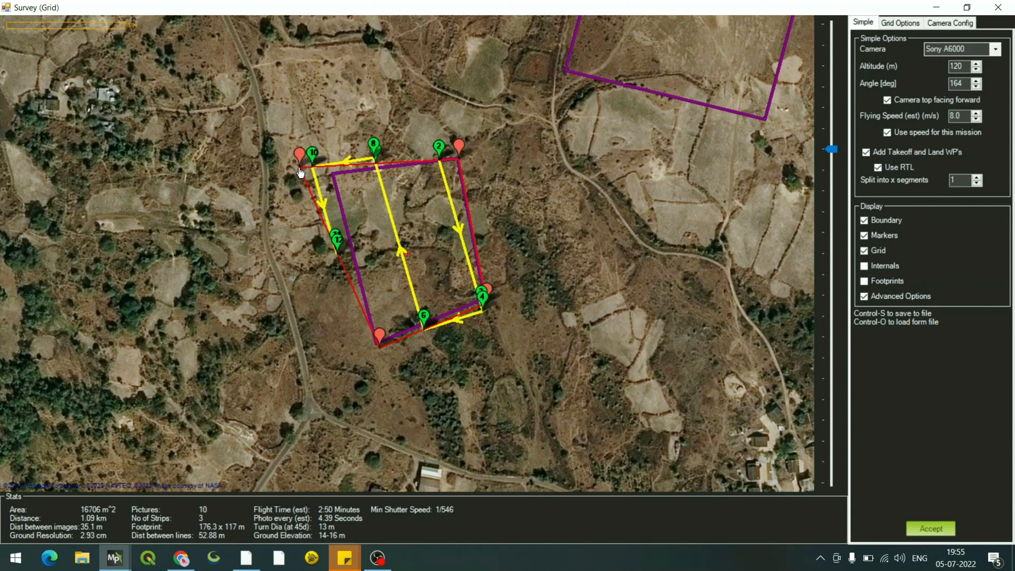
pyautogui.moveTo(382, 349); pyautogui.dragTo(350, 372)
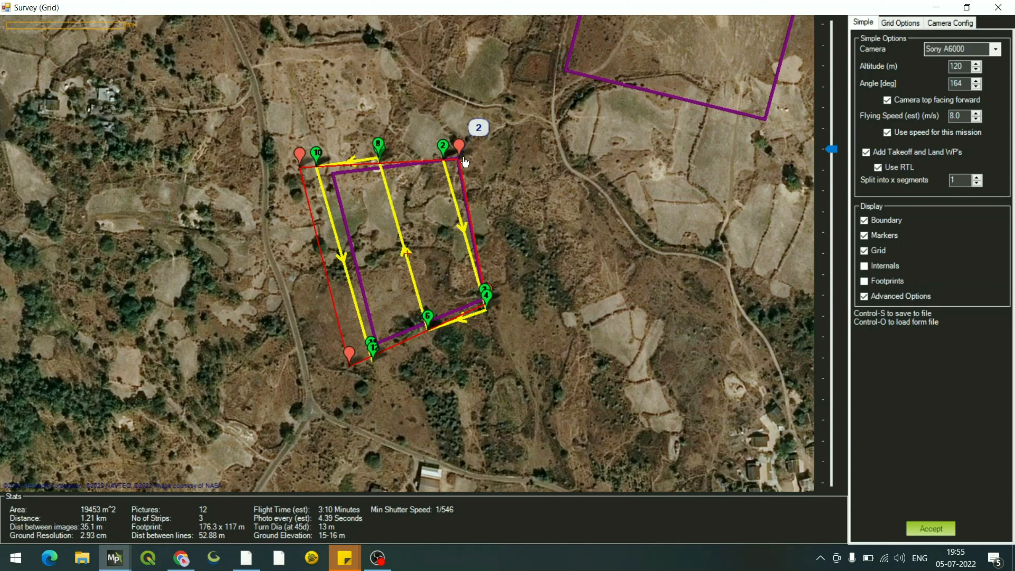
pyautogui.moveTo(461, 160); pyautogui.dragTo(462, 158)
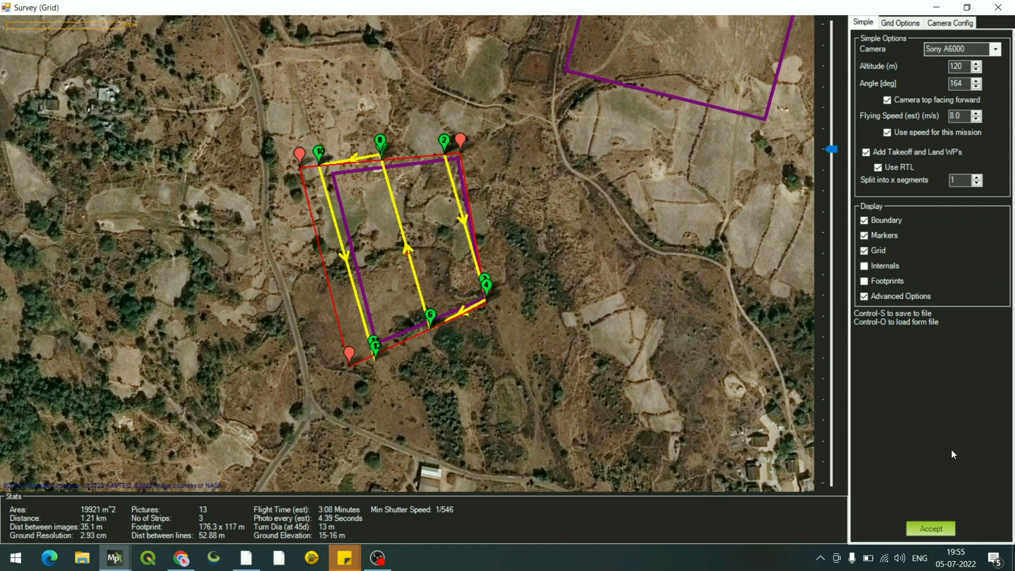
pyautogui.click(938, 527)
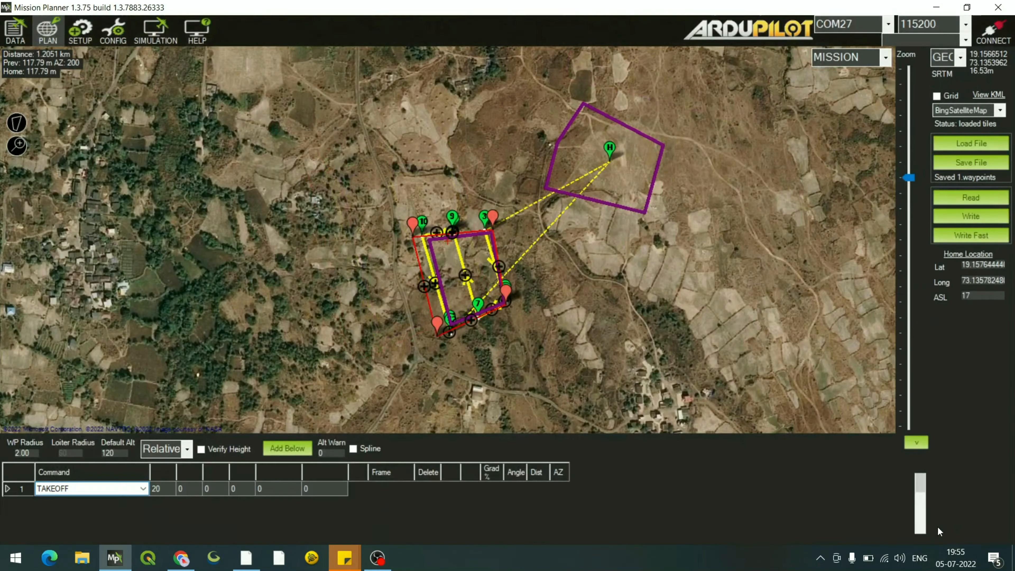
# Step: Save the mission as 2.waypoints in Downloads, replacing the existing file
pyautogui.click(964, 163)
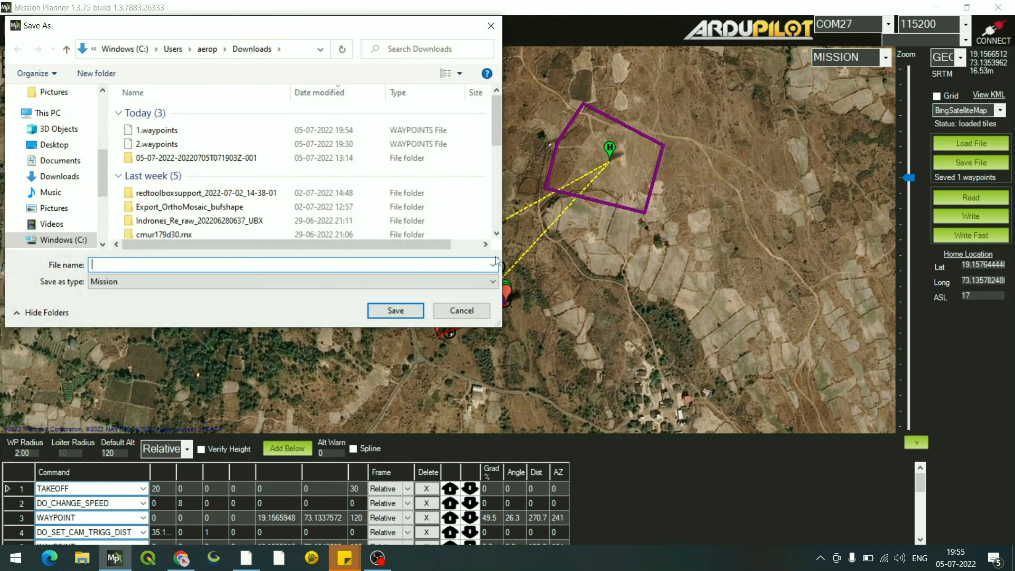
pyautogui.click(195, 145)
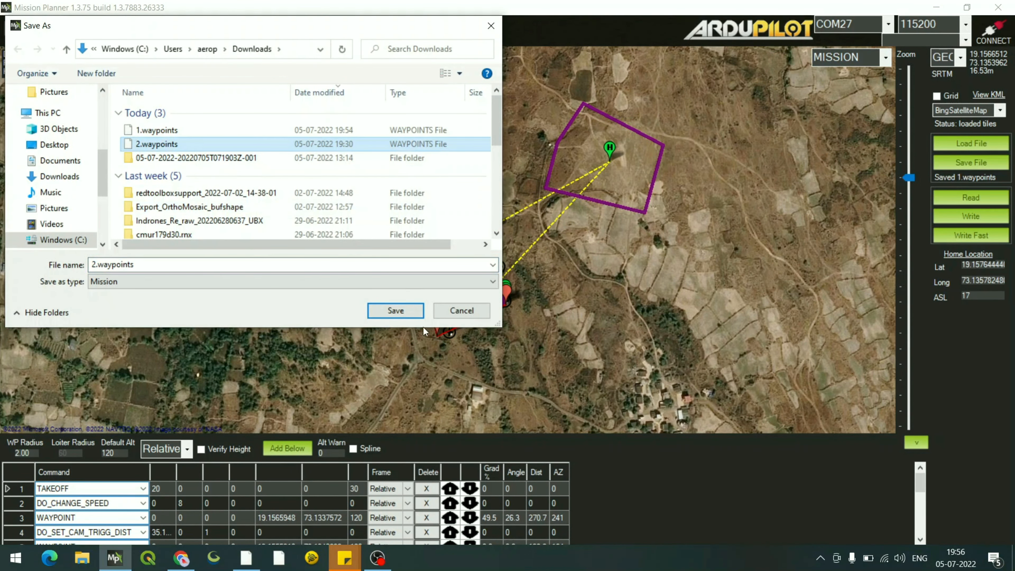
pyautogui.click(395, 311)
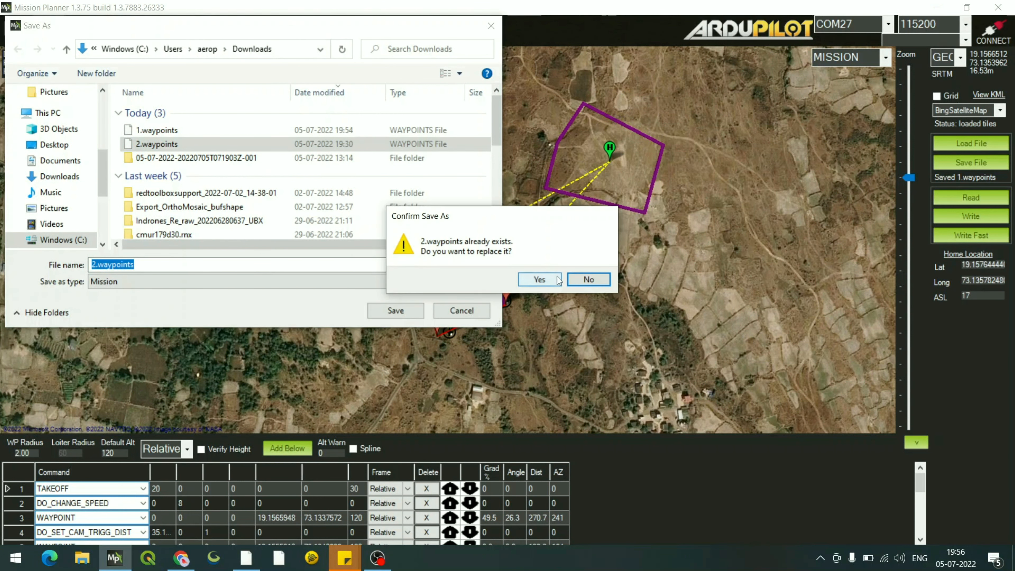
pyautogui.click(532, 281)
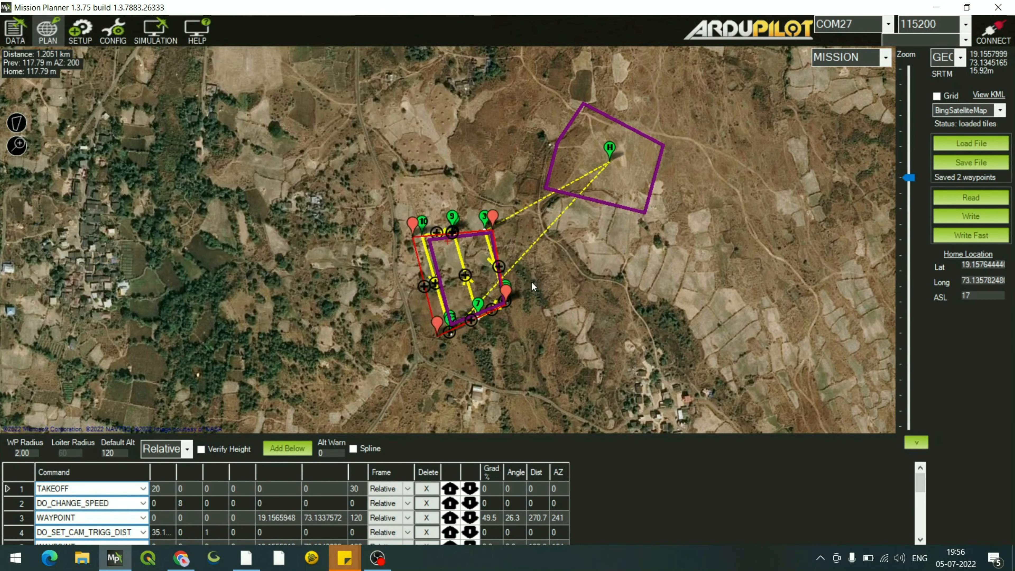
# Step: Clear the current mission and the drawn four-point polygon from the map
pyautogui.rightClick(576, 290)
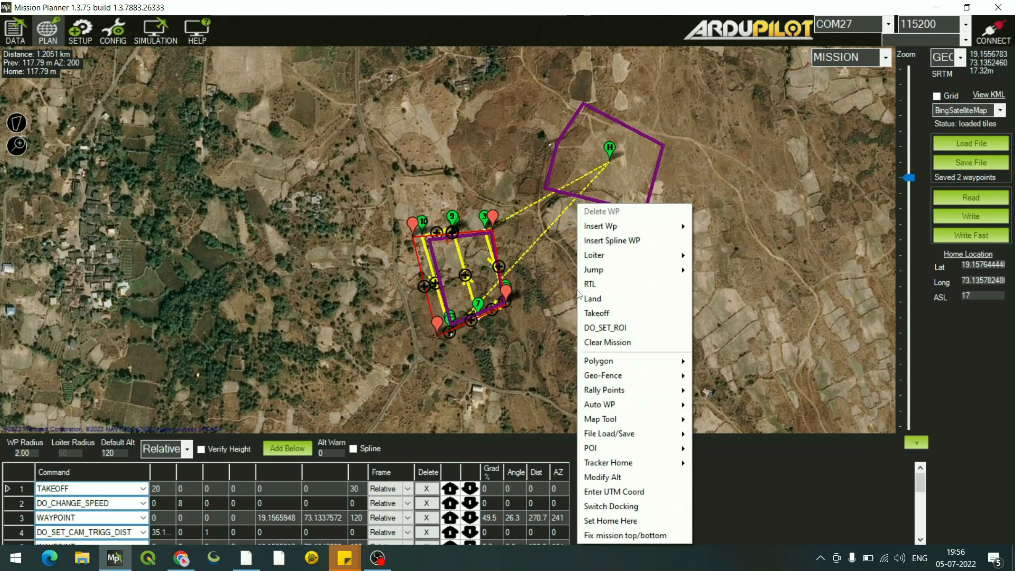
pyautogui.click(616, 343)
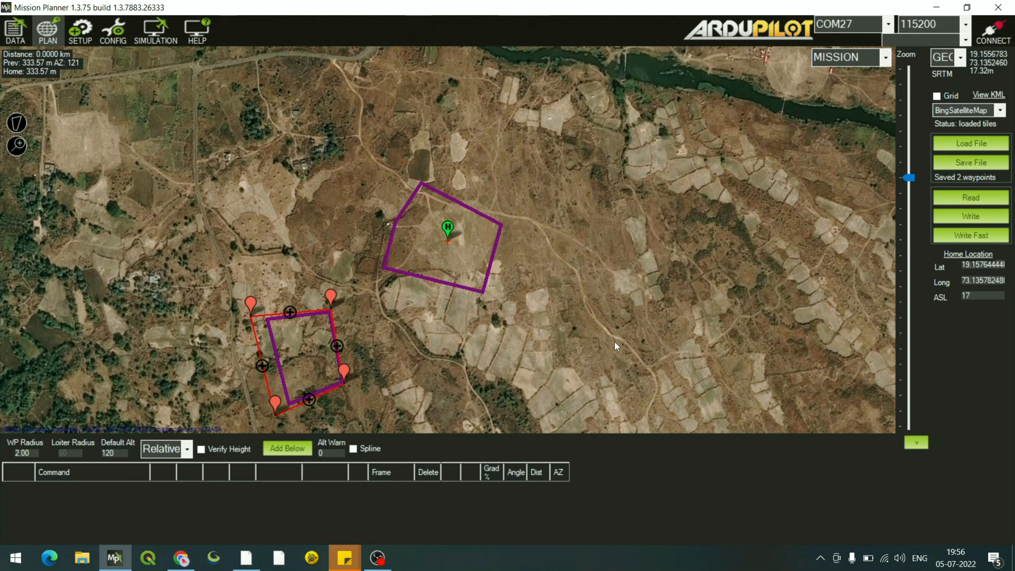
pyautogui.click(25, 124)
pyautogui.click(57, 143)
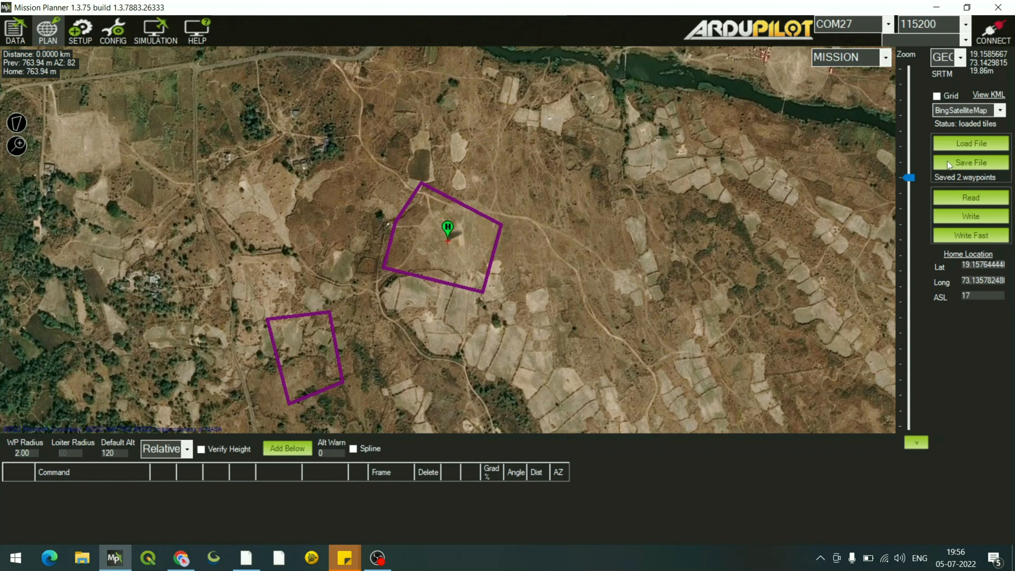
# Step: Load 1.waypoints from Downloads and reset home to the loaded coordinates
pyautogui.click(969, 148)
pyautogui.click(177, 145)
pyautogui.doubleClick(177, 145)
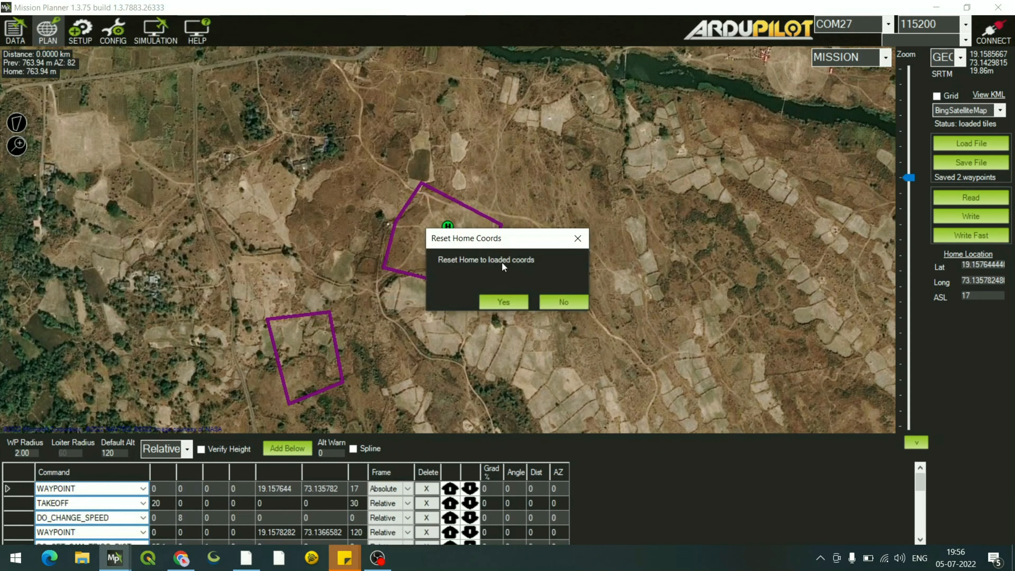
pyautogui.click(507, 303)
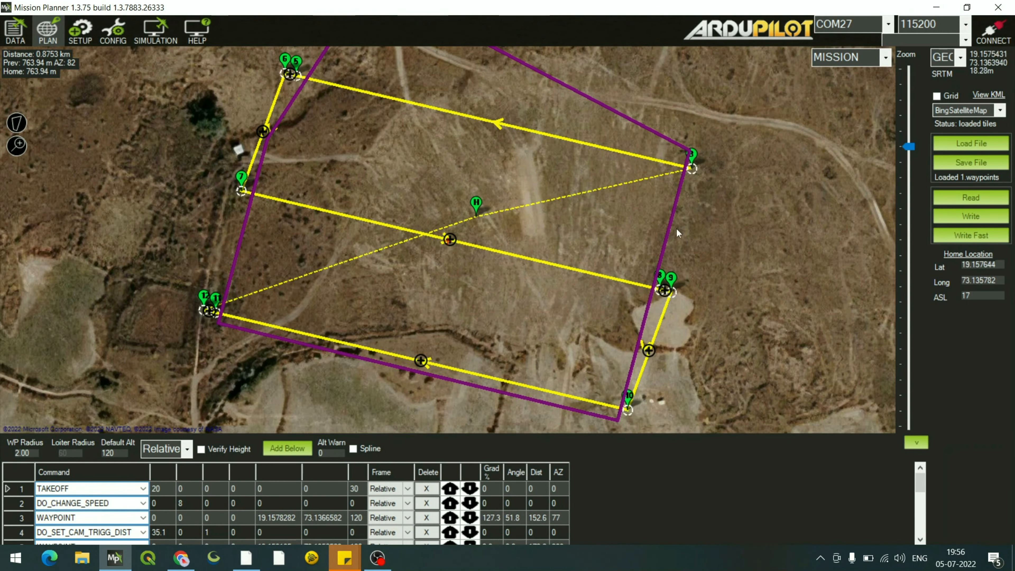
# Step: Load 2.waypoints from Downloads and append it to the mission of the northeastern area
pyautogui.moveTo(904, 146); pyautogui.dragTo(909, 167)
pyautogui.moveTo(628, 309); pyautogui.dragTo(693, 244)
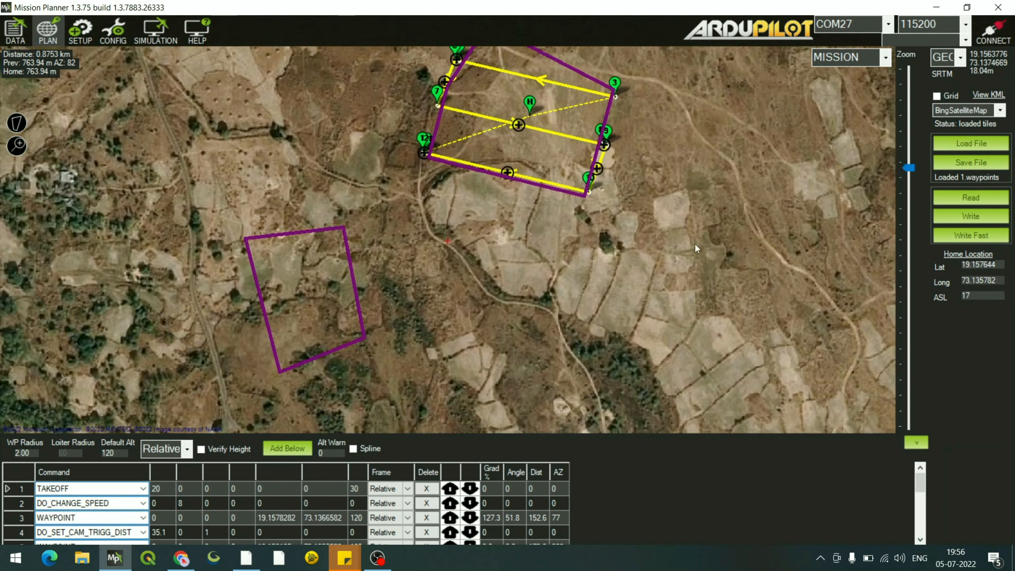
pyautogui.rightClick(584, 267)
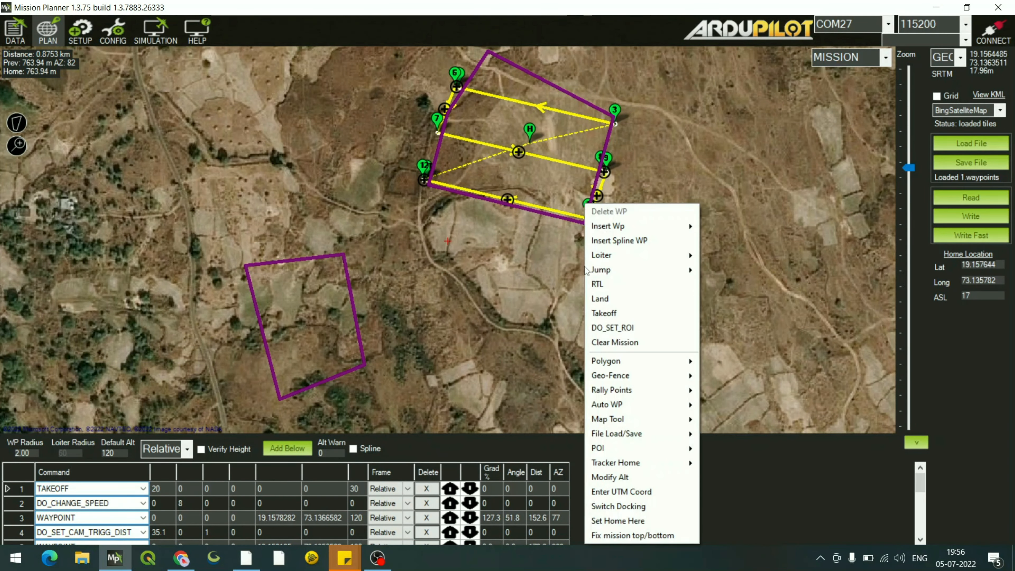
pyautogui.moveTo(663, 404)
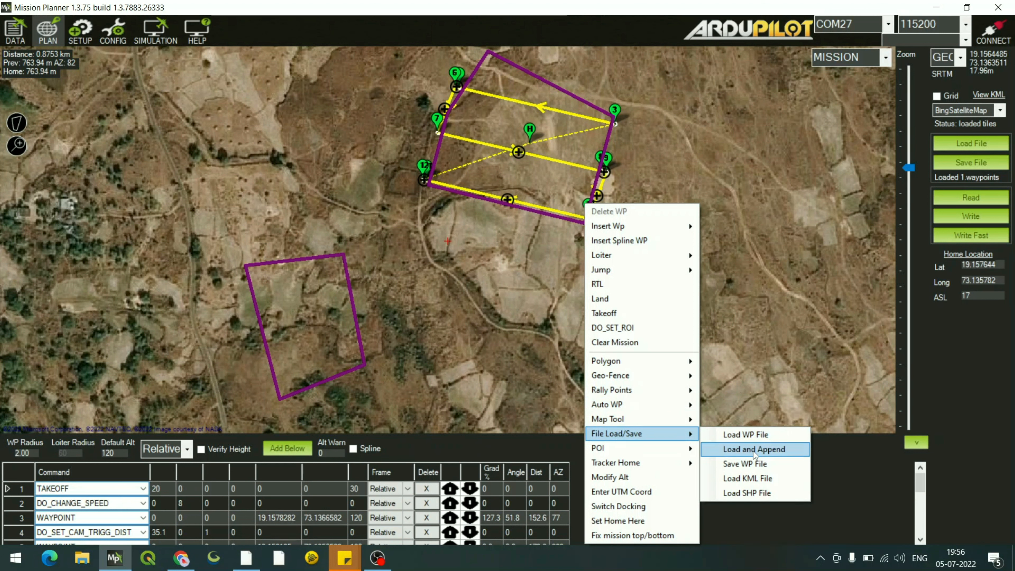
pyautogui.click(773, 450)
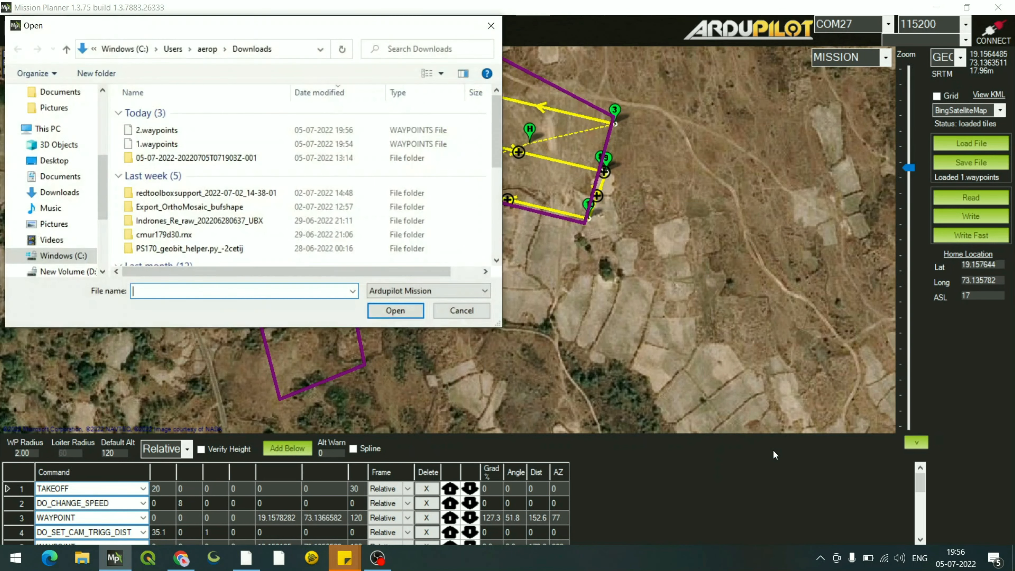
pyautogui.click(170, 134)
pyautogui.click(402, 312)
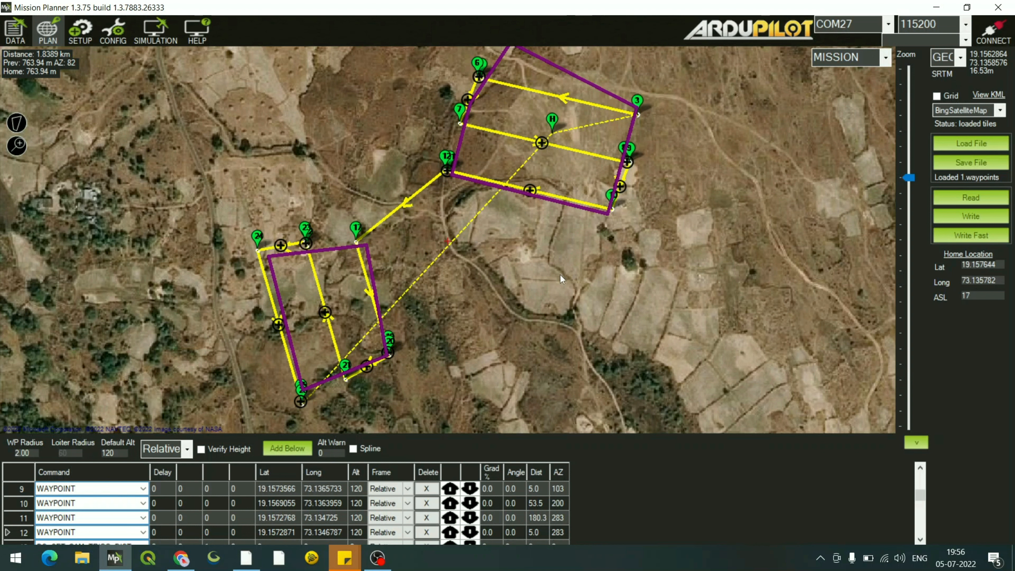
# Step: Delete the RETURN_TO_LAUNCH command in row 14, between the first and second survey areas
pyautogui.scroll(3, 921, 499)
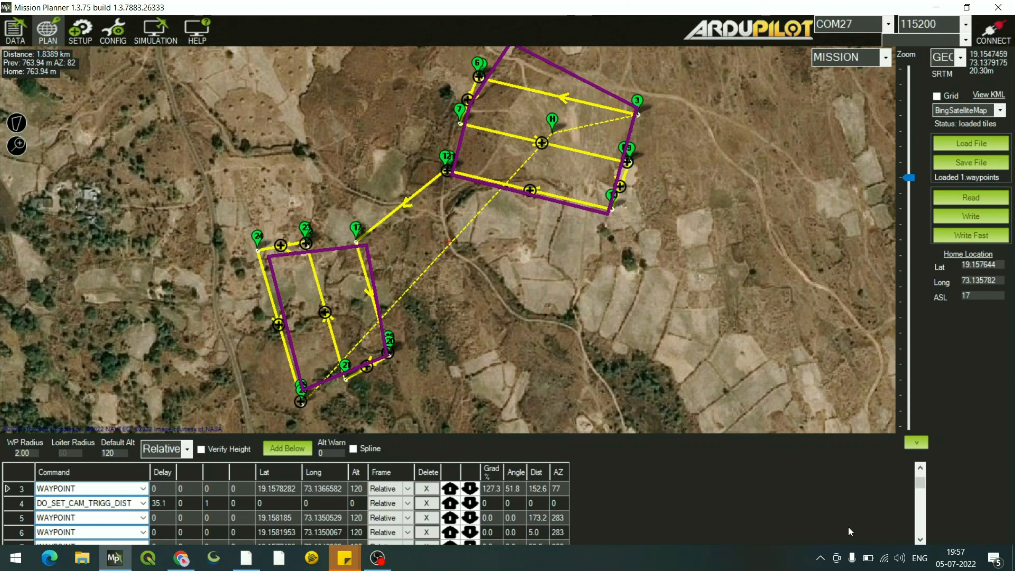
pyautogui.click(919, 539)
pyautogui.click(920, 539)
pyautogui.click(919, 540)
pyautogui.click(920, 540)
pyautogui.click(919, 539)
pyautogui.click(919, 539)
pyautogui.click(919, 540)
pyautogui.click(919, 539)
pyautogui.click(919, 539)
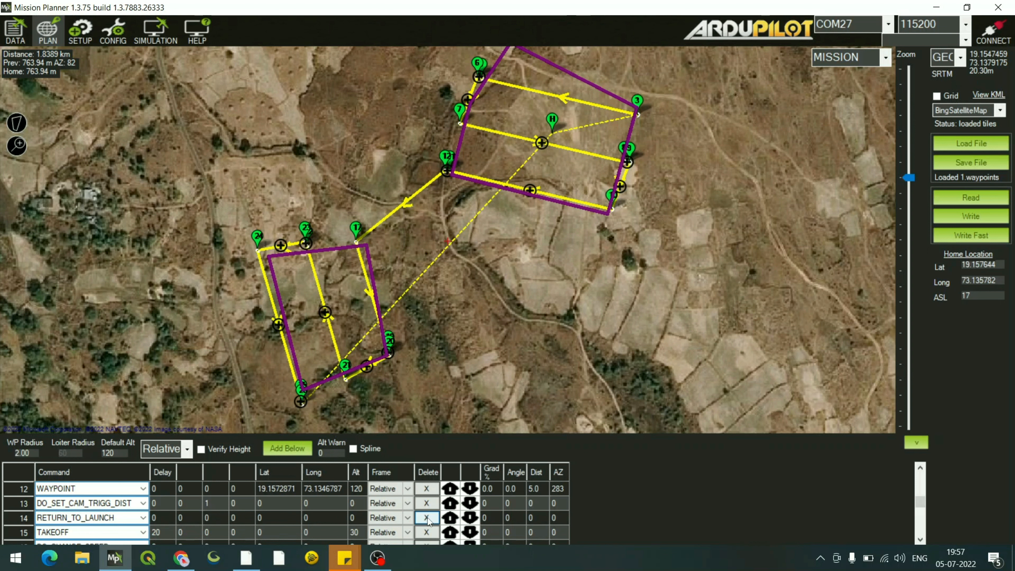
pyautogui.click(445, 173)
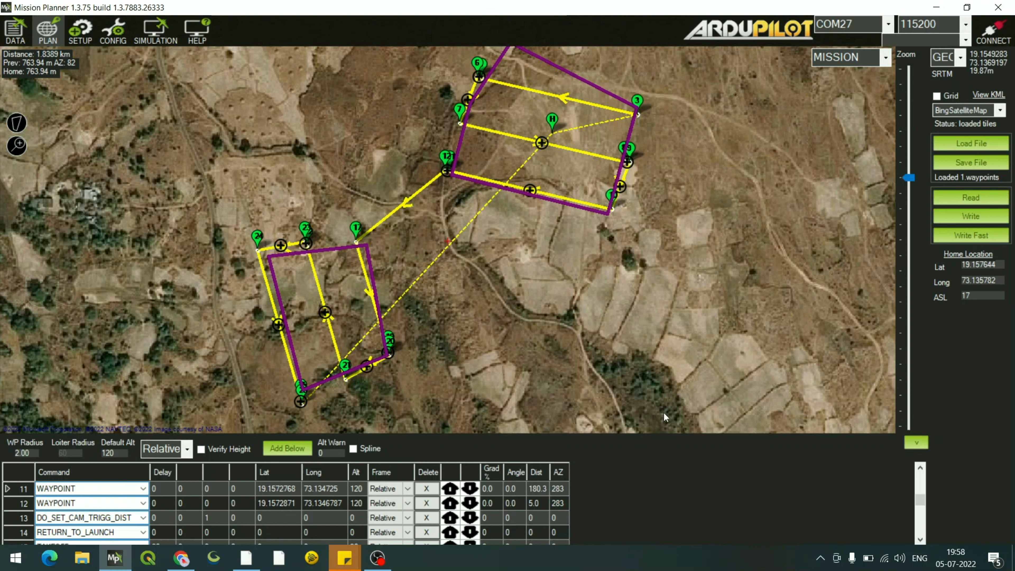
pyautogui.click(430, 536)
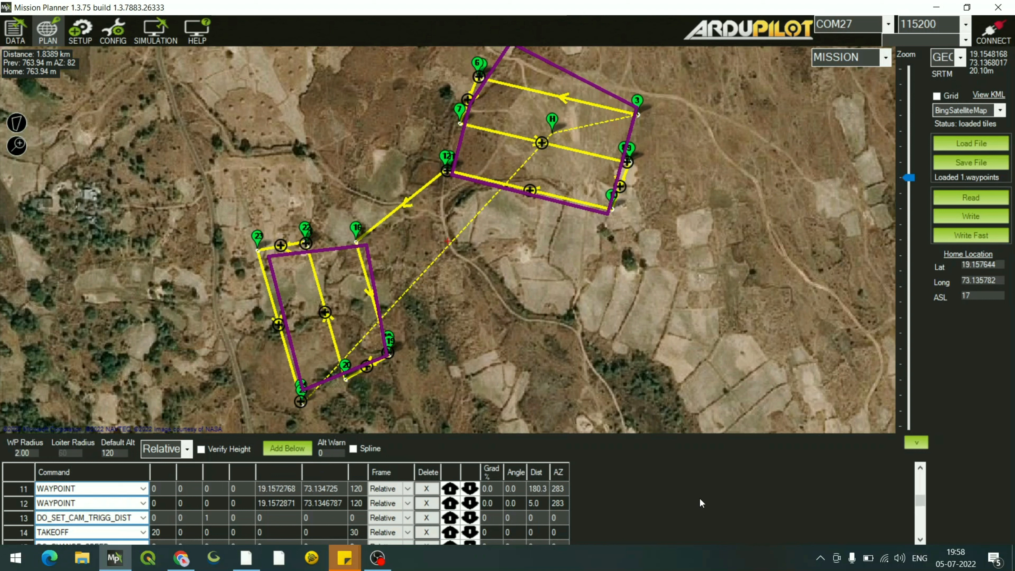
# Step: Delete the second area's TAKEOFF and DO_CHANGE_SPEED commands that follow the first area's last camera trigger command
pyautogui.click(392, 534)
pyautogui.click(426, 532)
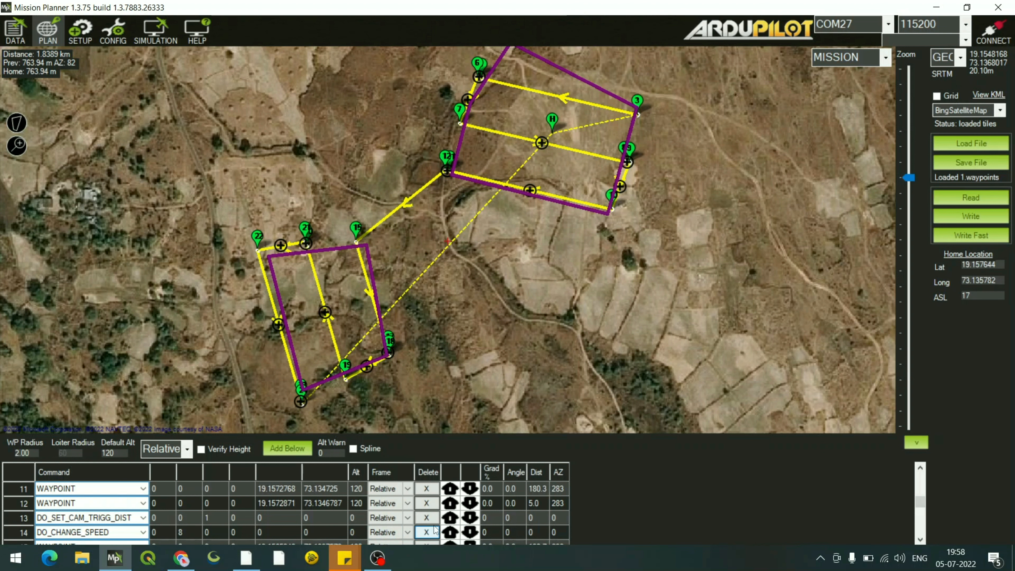
pyautogui.click(426, 532)
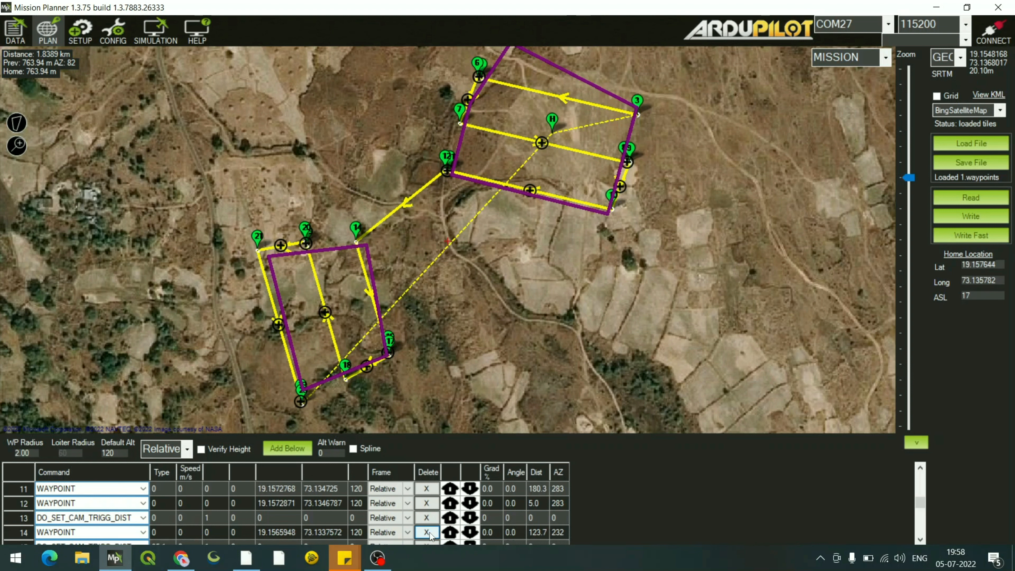
# Step: Review the merged command list around the transition from waypoint 12 to waypoint 14 and down through the second area's waypoints
pyautogui.click(919, 540)
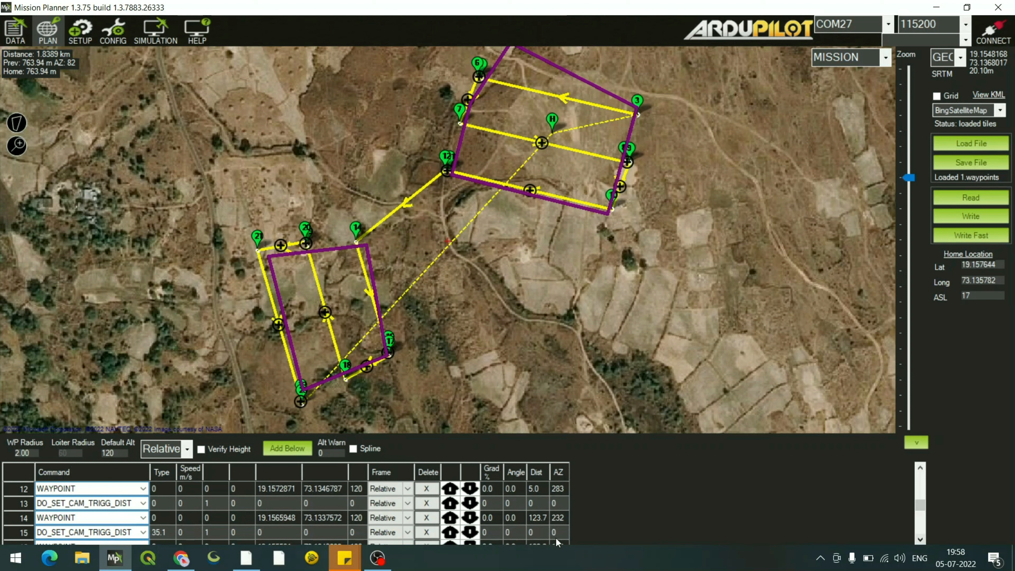
pyautogui.scroll(-3, 193, 516)
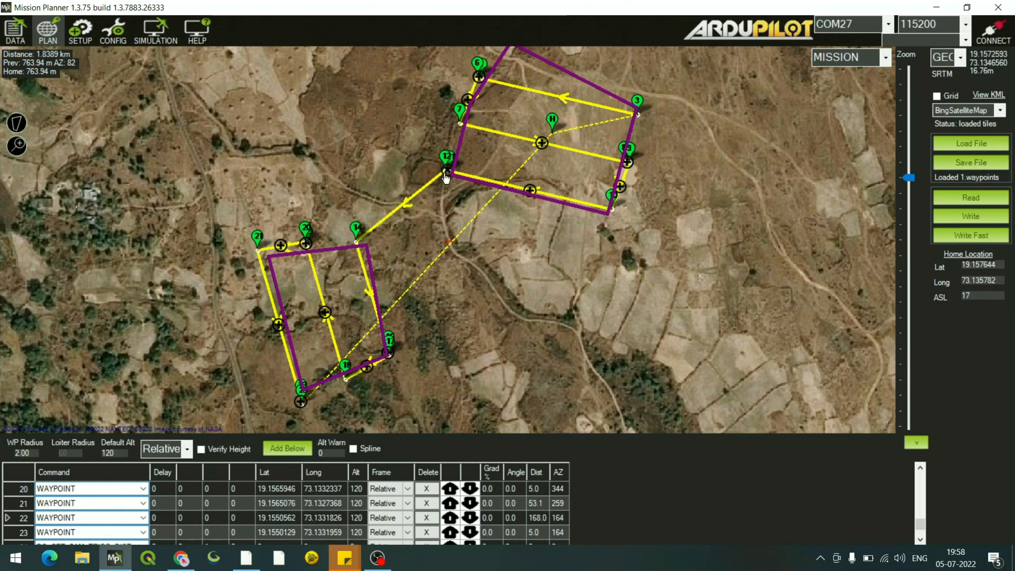
pyautogui.moveTo(358, 244)
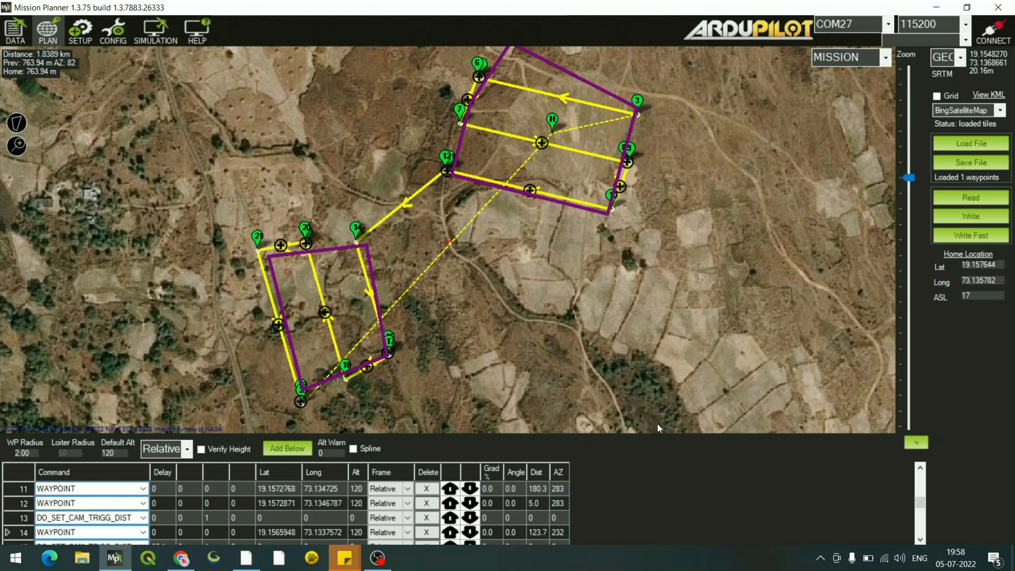
pyautogui.click(920, 538)
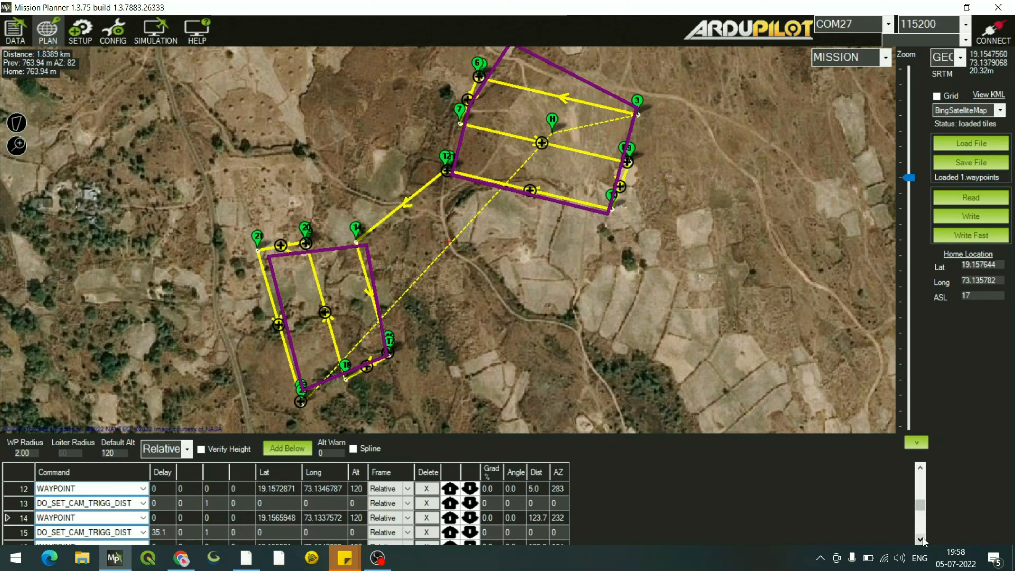
# Step: Review the second area's remaining commands down to the final RETURN_TO_LAUNCH and trace the route from the last waypoint back to home
pyautogui.click(920, 539)
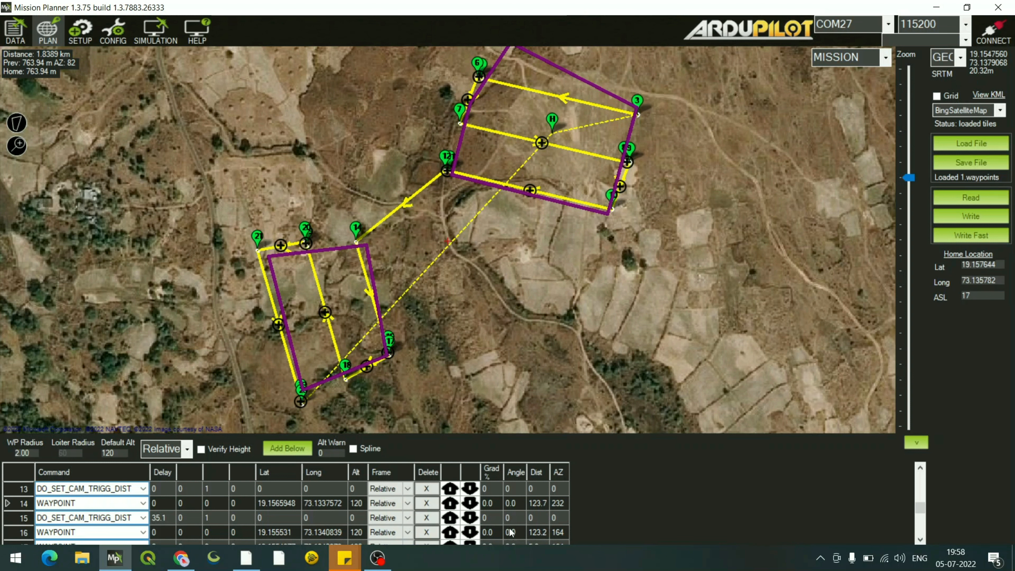
pyautogui.click(920, 540)
pyautogui.click(920, 540)
pyautogui.click(920, 540)
pyautogui.click(921, 540)
pyautogui.click(920, 540)
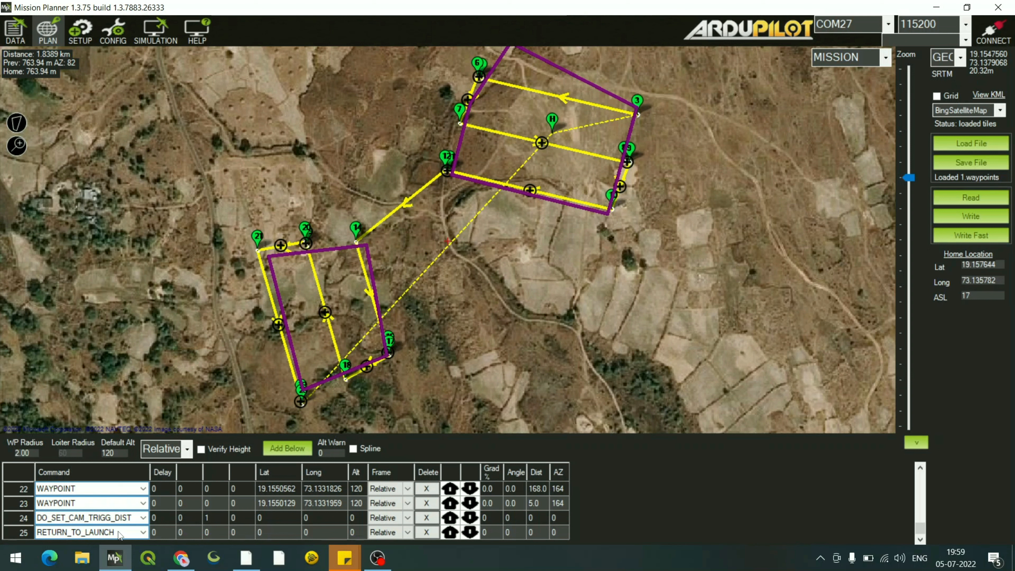
pyautogui.scroll(1, 119, 535)
pyautogui.moveTo(301, 387)
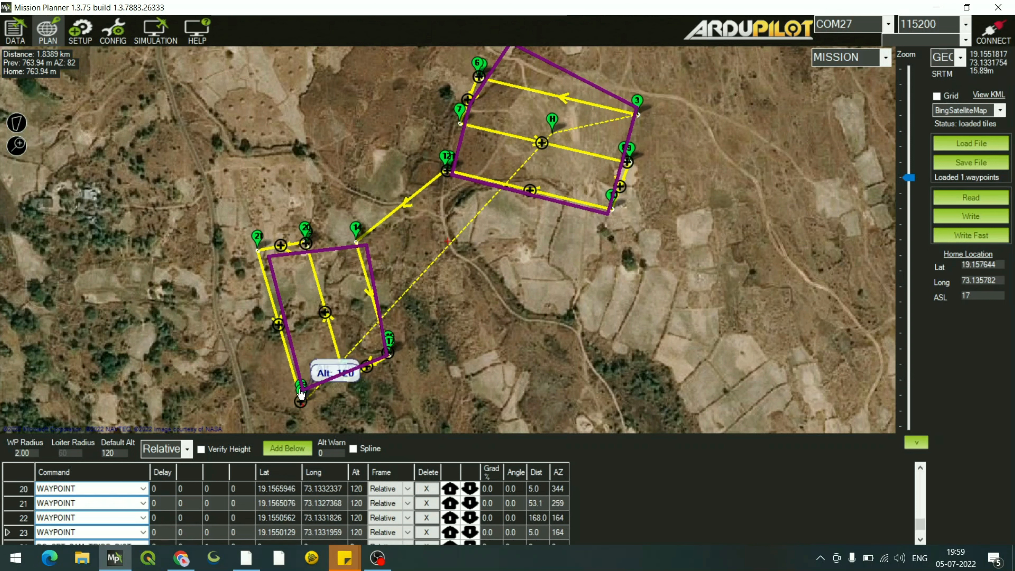
pyautogui.moveTo(555, 131)
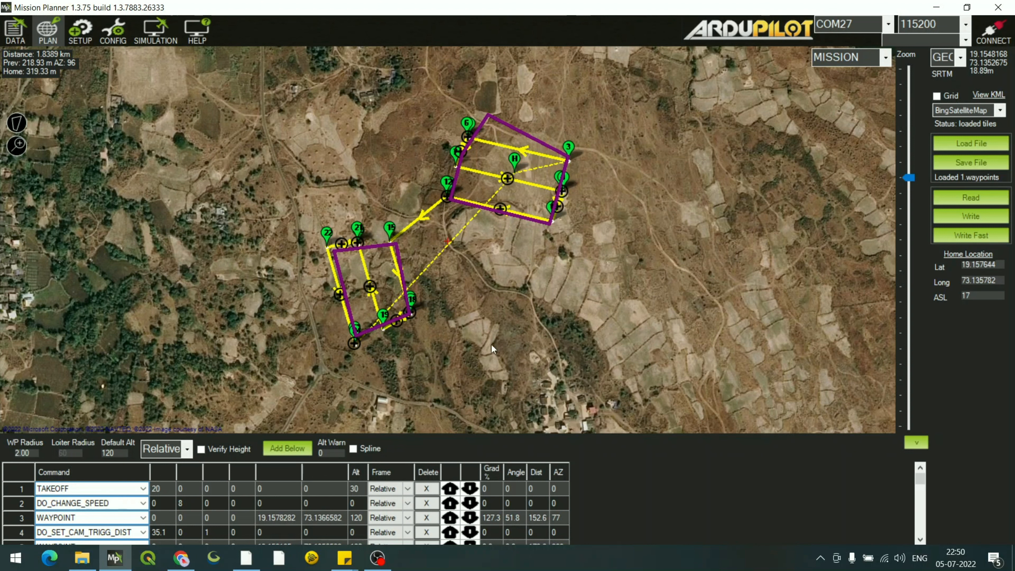
# Step: Show the elevation graph for the merged mission to compare the planned flight path with the terrain height
pyautogui.rightClick(552, 269)
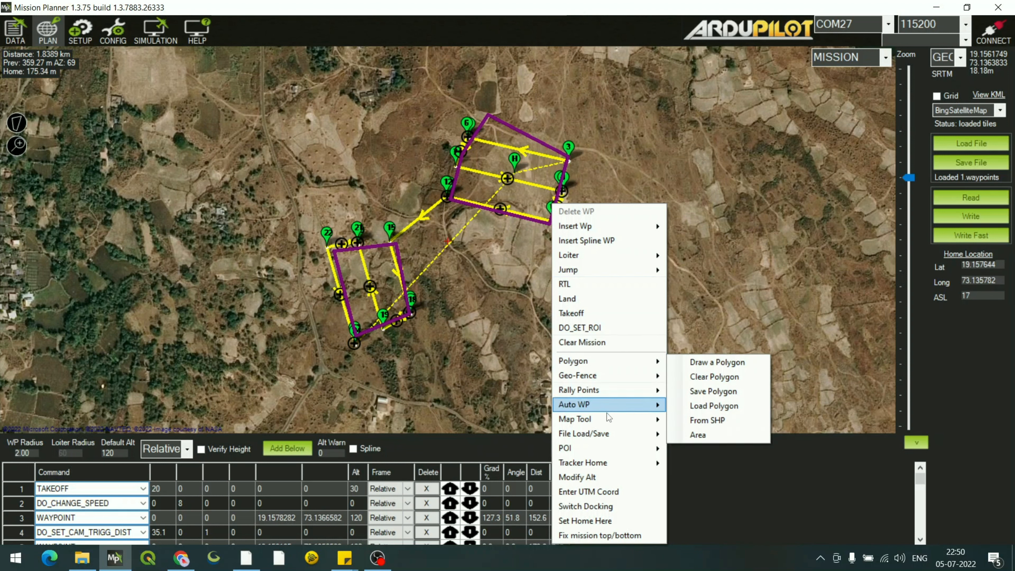
pyautogui.moveTo(605, 419)
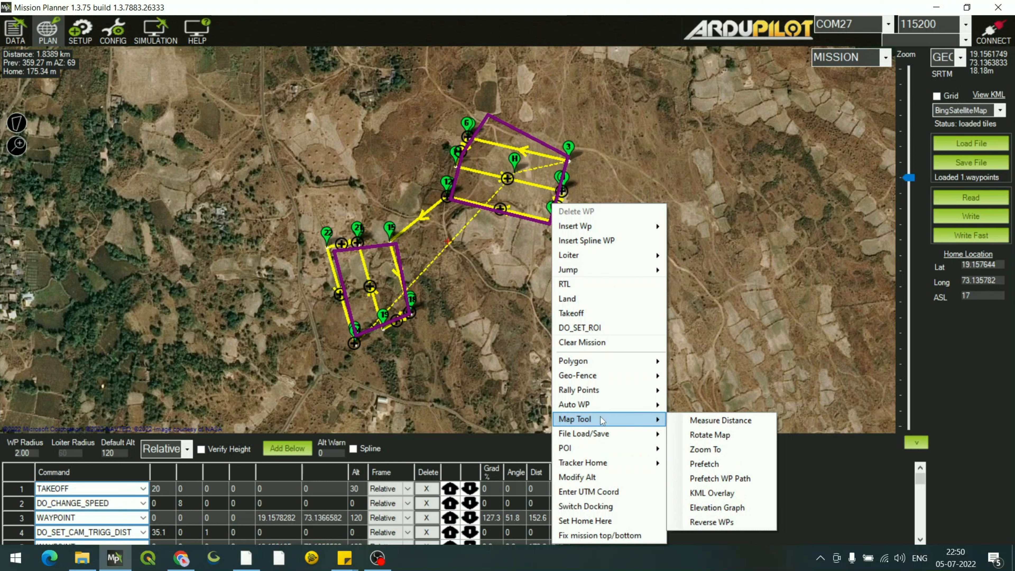
pyautogui.click(718, 507)
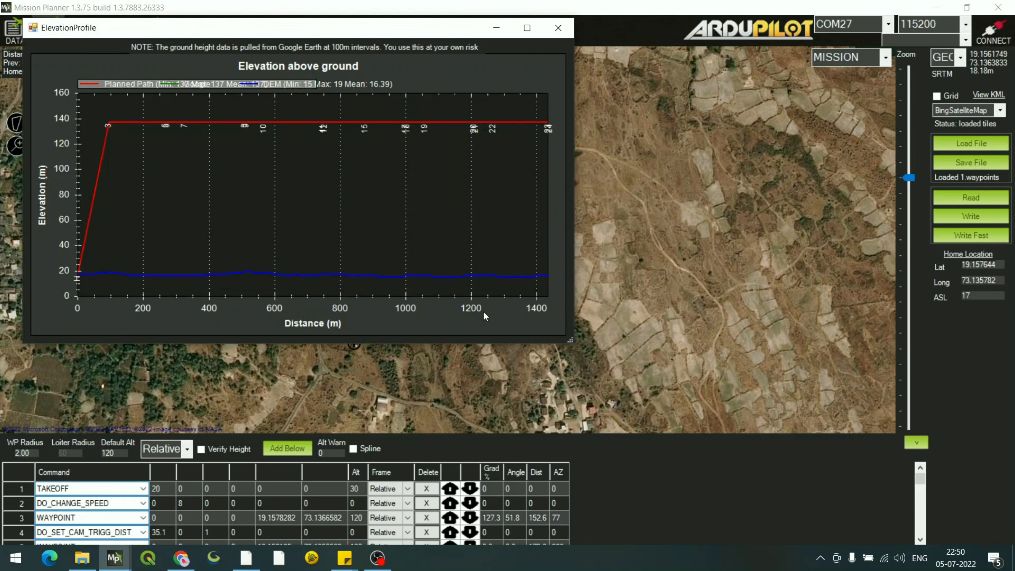